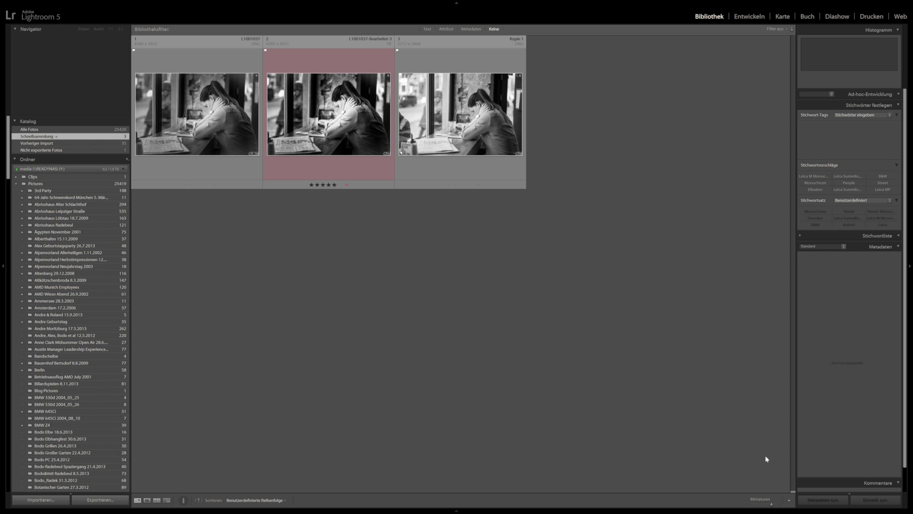
Enlarge the grid thumbnails with the Miniaturen slider until the three café versions fill the width
{"action": "left_click_drag", "start_coordinate": [772, 505], "coordinate": [778, 503]}
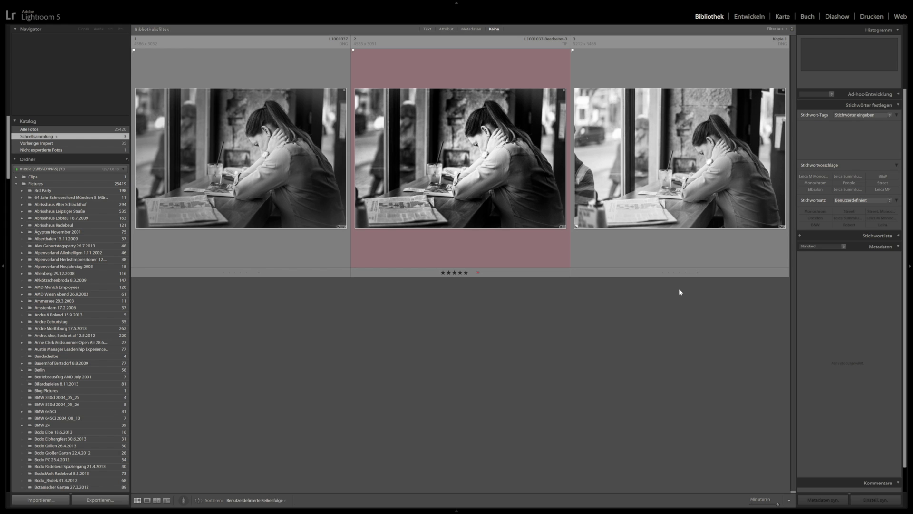
Compare the three versions, then view the edited second version large in loupe
{"action": "left_click", "coordinate": [694, 173]}
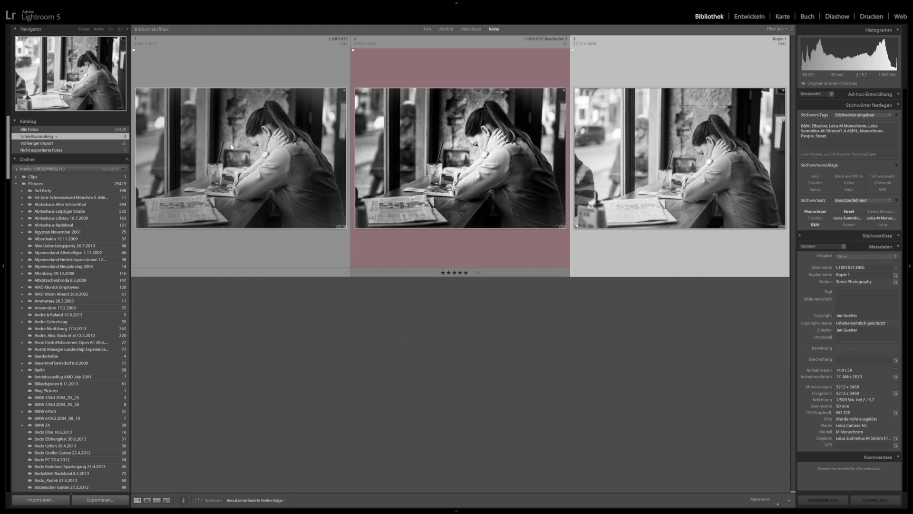
{"action": "left_click", "coordinate": [232, 147]}
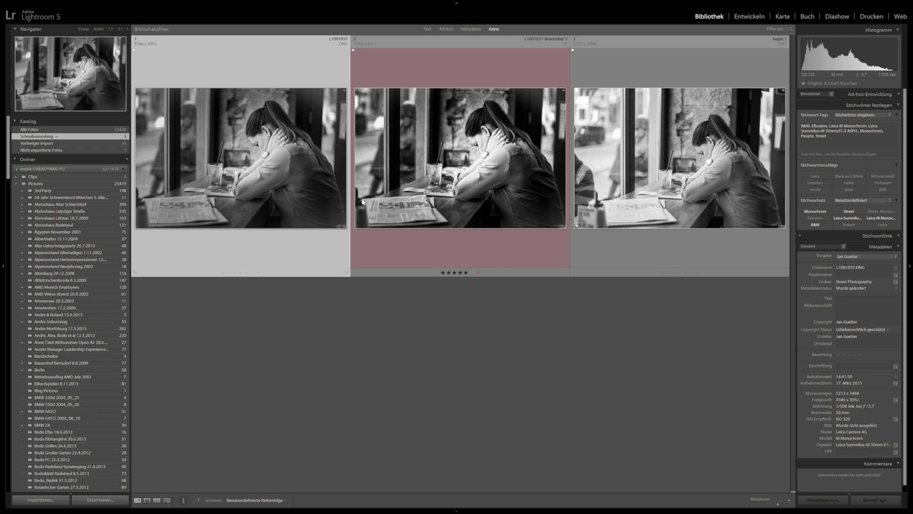
{"action": "left_click", "coordinate": [492, 161]}
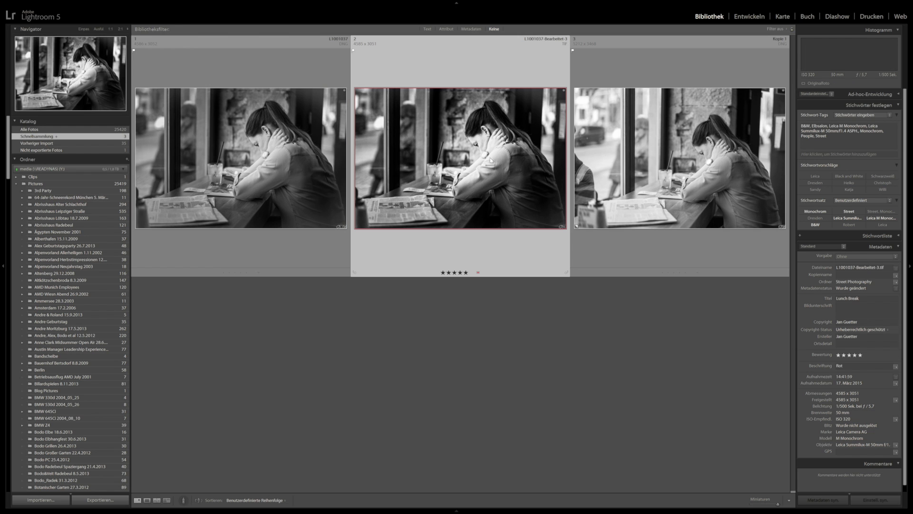
{"action": "double_click", "coordinate": [478, 160]}
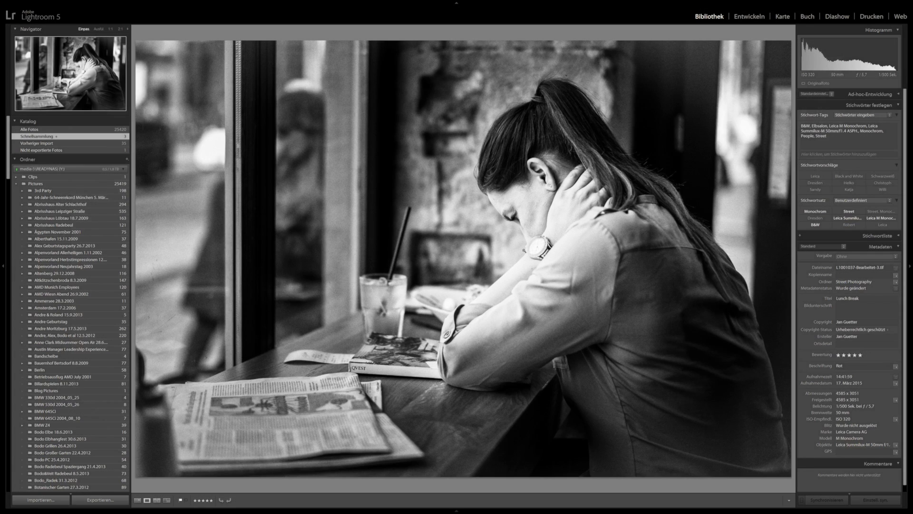
Return to the grid and show the virtual copy Kopie 1 on its own in loupe
{"action": "key", "text": "g"}
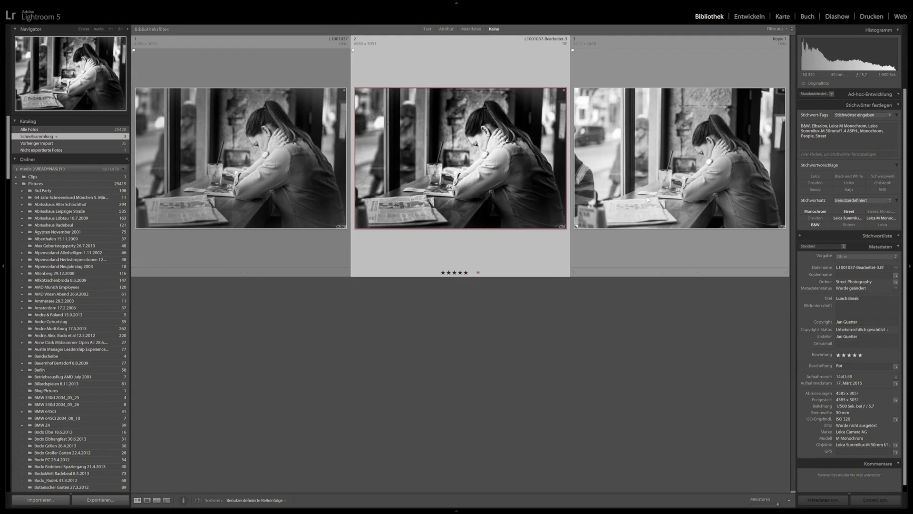
{"action": "left_click", "coordinate": [647, 196]}
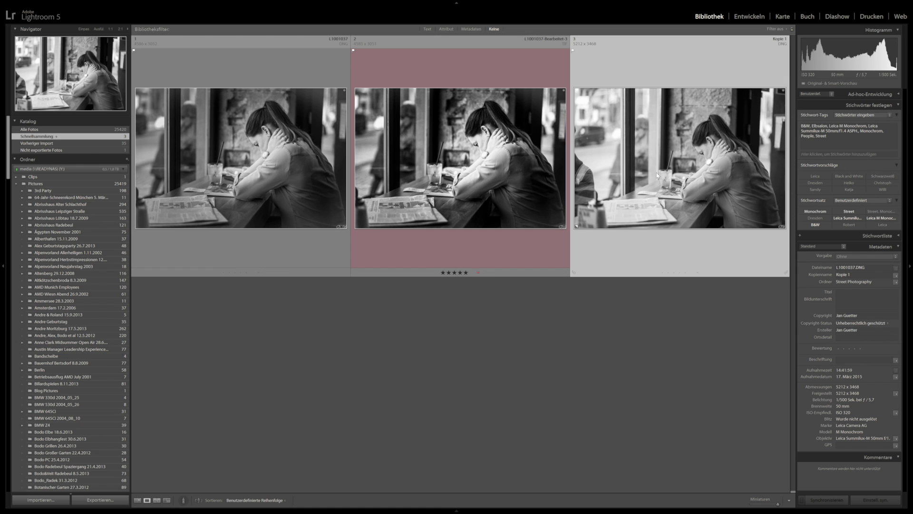
{"action": "key", "text": "e"}
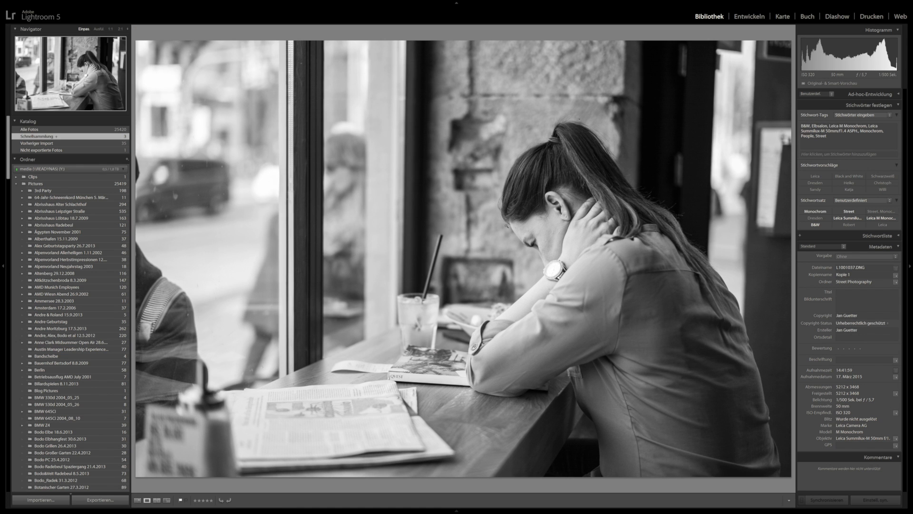
Move Kopie 1 into the Develop module and place a radial filter at the watch
{"action": "left_click", "coordinate": [738, 18]}
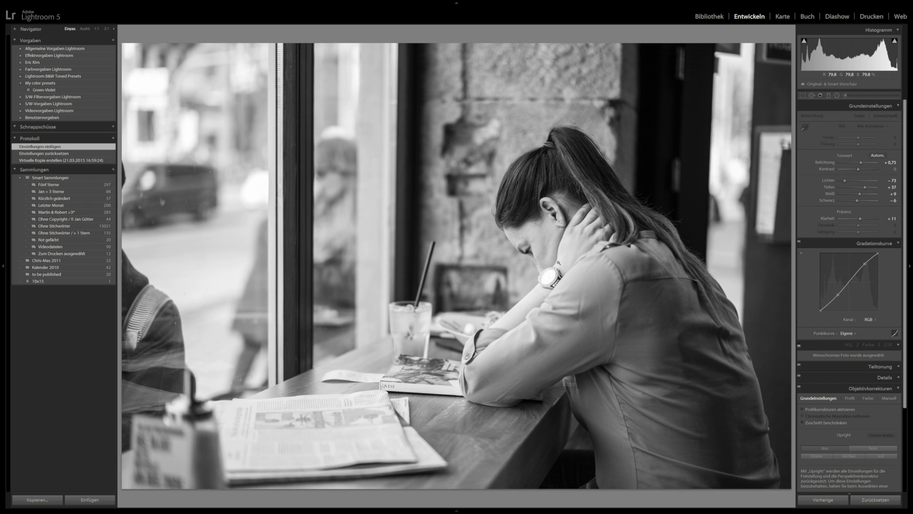
{"action": "left_click", "coordinate": [549, 276]}
{"action": "left_click", "coordinate": [836, 95]}
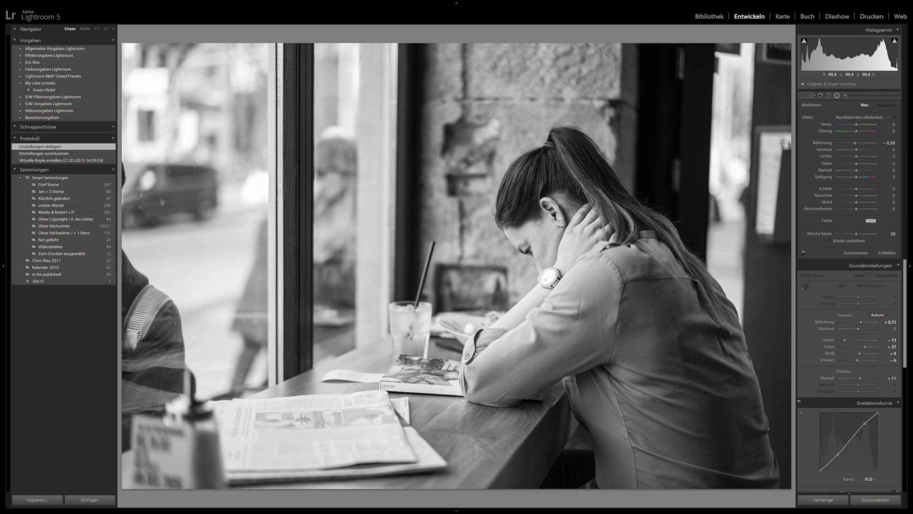
{"action": "left_click", "coordinate": [550, 278]}
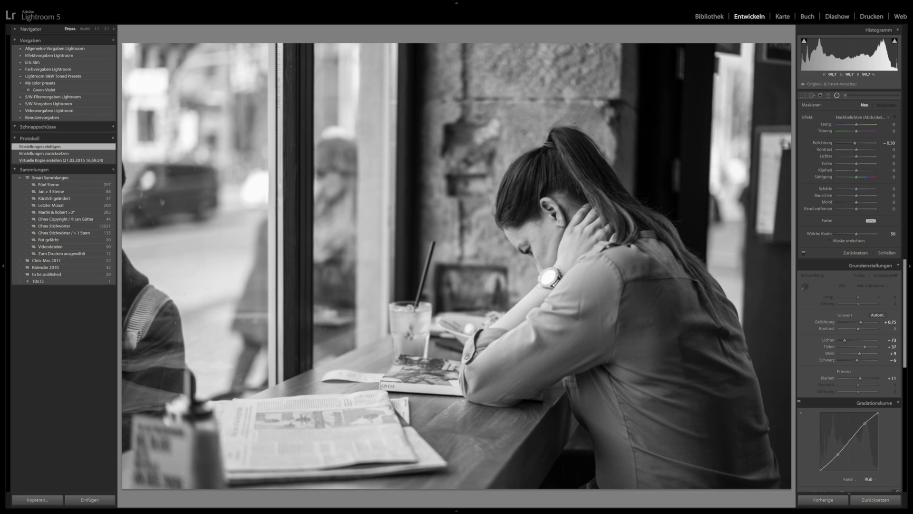
Draw the radial ellipse, then move, rotate and enlarge it into a tall tilted oval over her head and shoulders
{"action": "left_click_drag", "start_coordinate": [549, 279], "coordinate": [697, 177]}
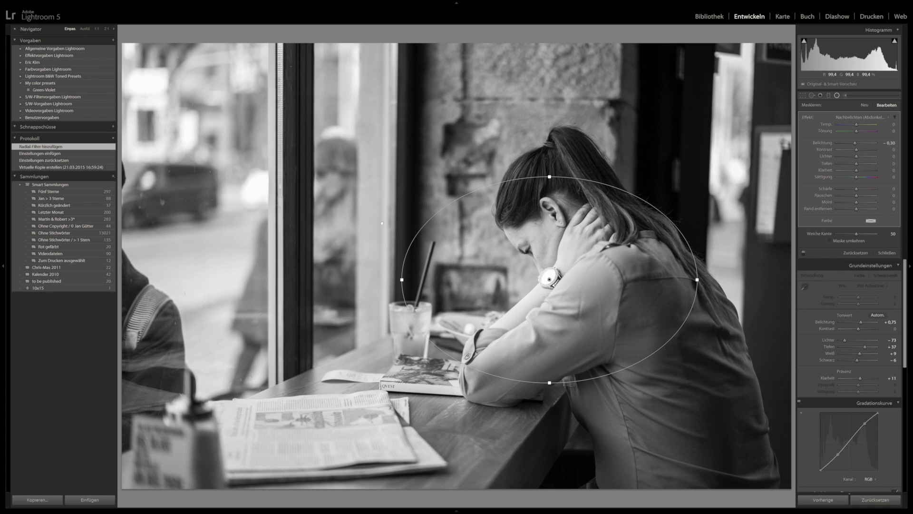
{"action": "left_click_drag", "start_coordinate": [382, 223], "coordinate": [101, 94]}
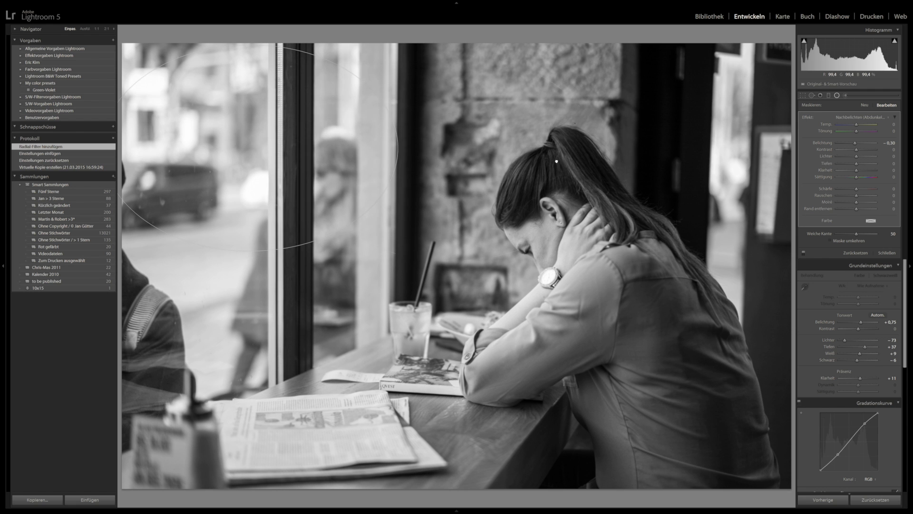
{"action": "left_click_drag", "start_coordinate": [556, 161], "coordinate": [540, 354]}
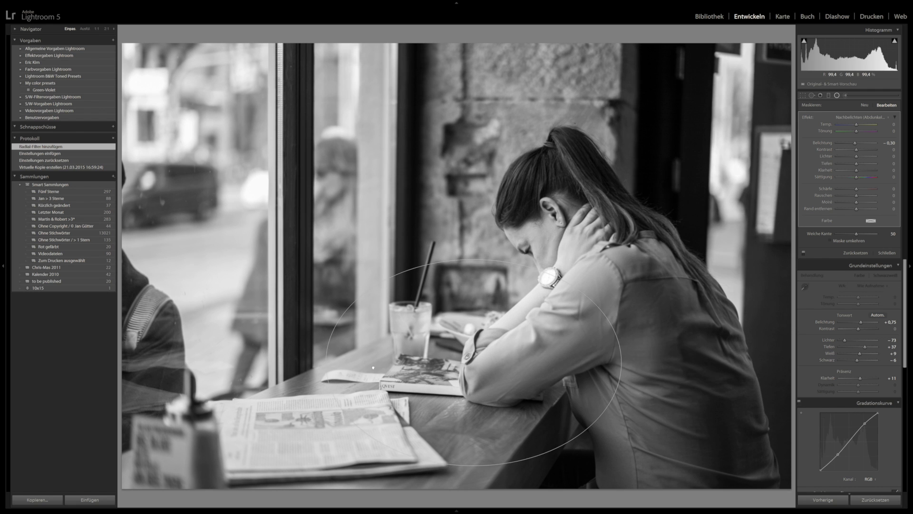
{"action": "left_click_drag", "start_coordinate": [373, 366], "coordinate": [589, 246]}
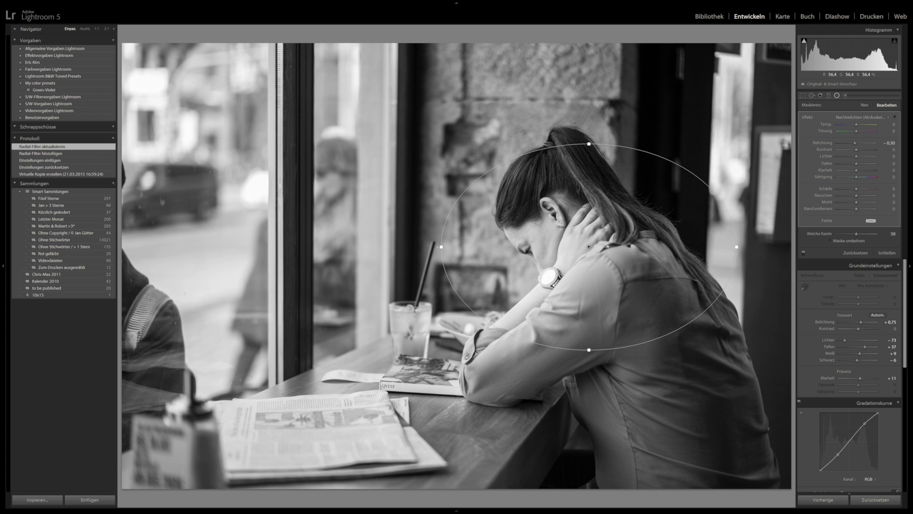
{"action": "left_click_drag", "start_coordinate": [435, 246], "coordinate": [468, 394]}
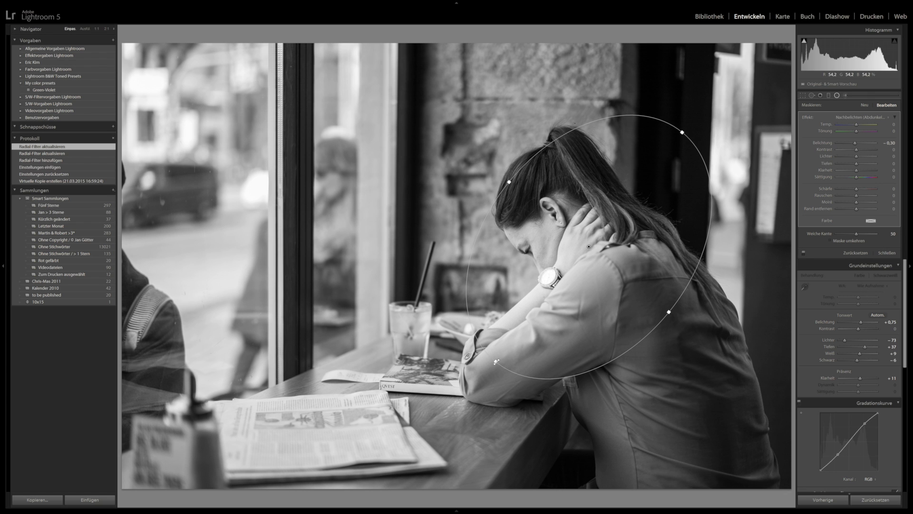
{"action": "left_click_drag", "start_coordinate": [470, 382], "coordinate": [490, 369]}
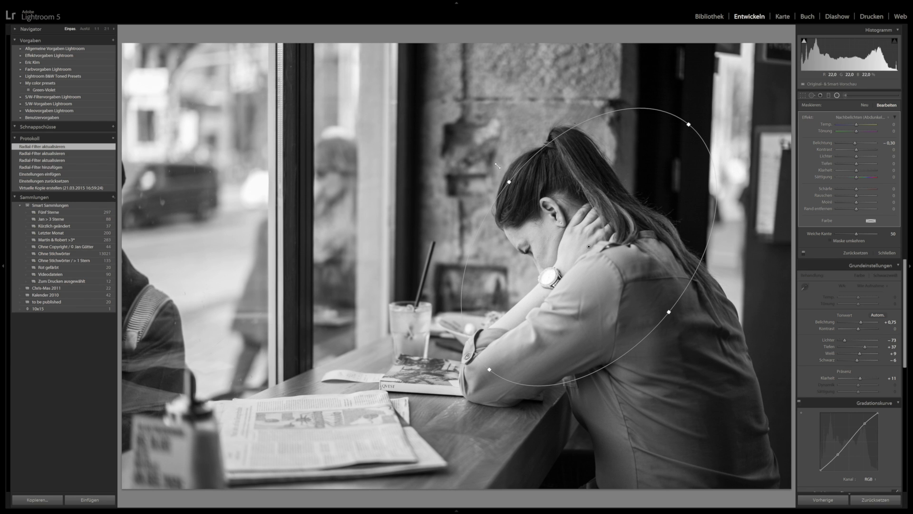
{"action": "mouse_move", "coordinate": [510, 182]}
{"action": "left_mouse_down"}
{"action": "mouse_move", "coordinate": [457, 134]}
{"action": "mouse_move", "coordinate": [513, 178]}
{"action": "left_mouse_up"}
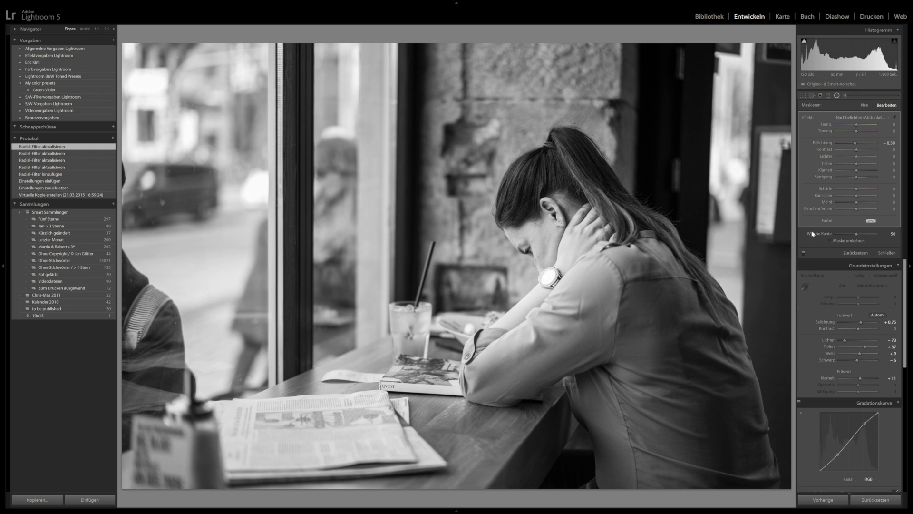
{"action": "mouse_move", "coordinate": [593, 249]}
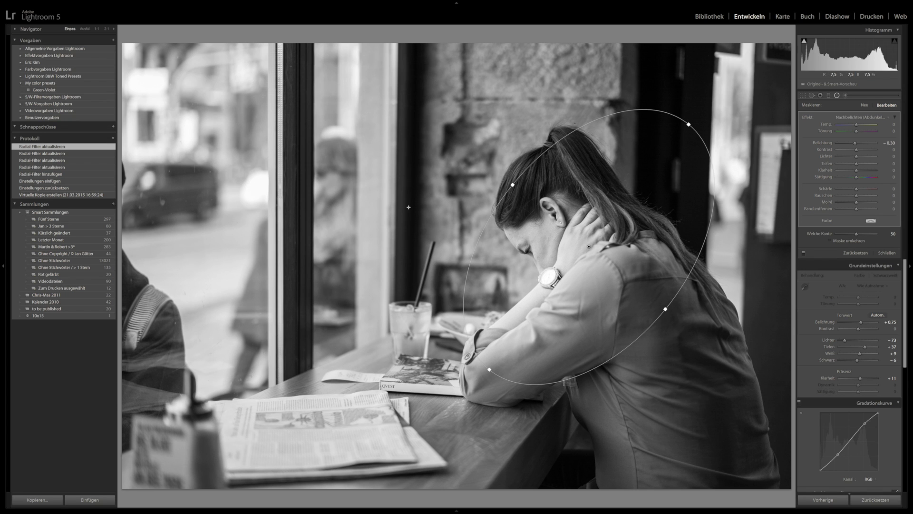
{"action": "left_click", "coordinate": [887, 253]}
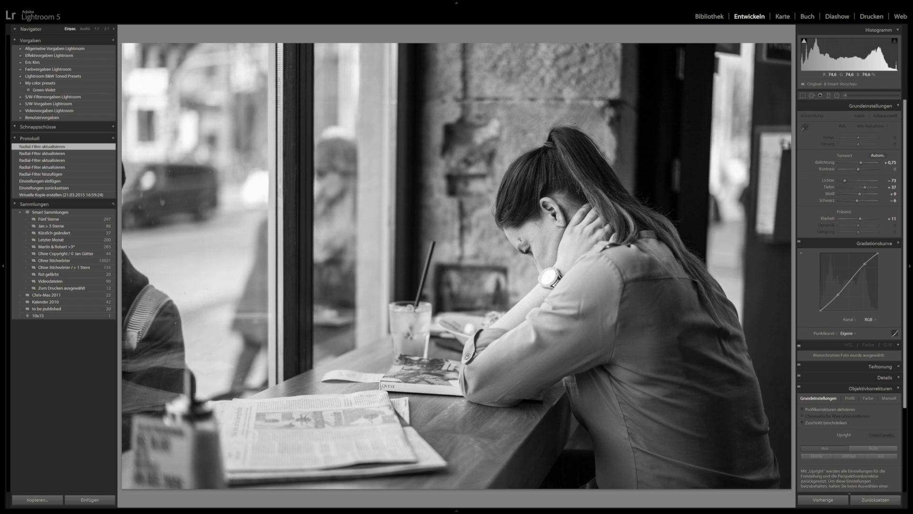
{"action": "left_click", "coordinate": [837, 96]}
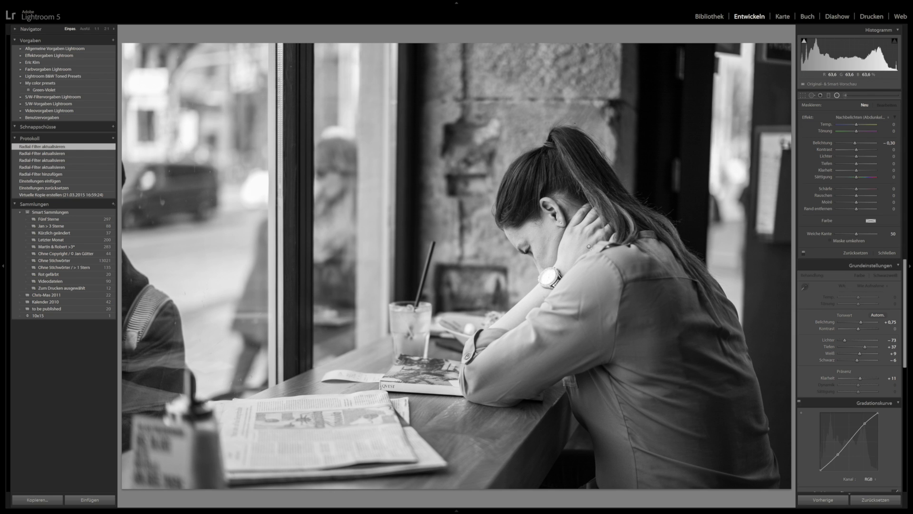
{"action": "left_click", "coordinate": [588, 247]}
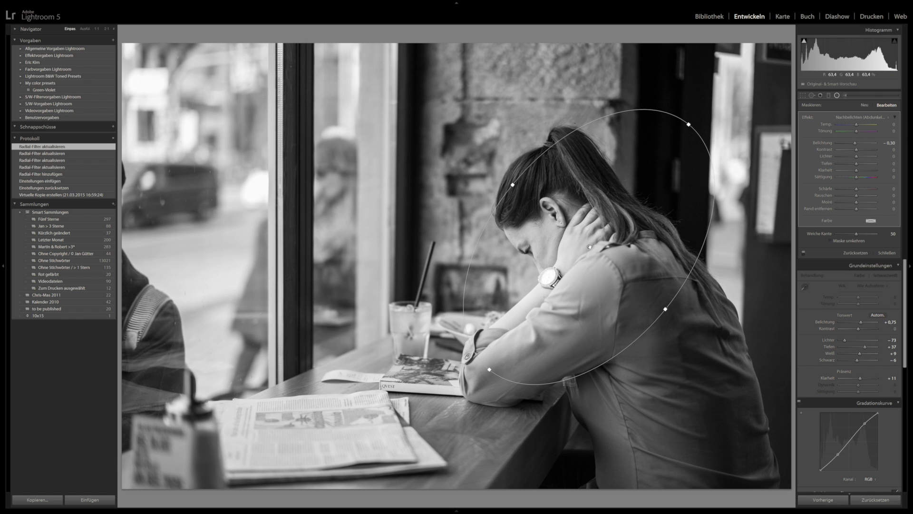
{"action": "left_click", "coordinate": [854, 119]}
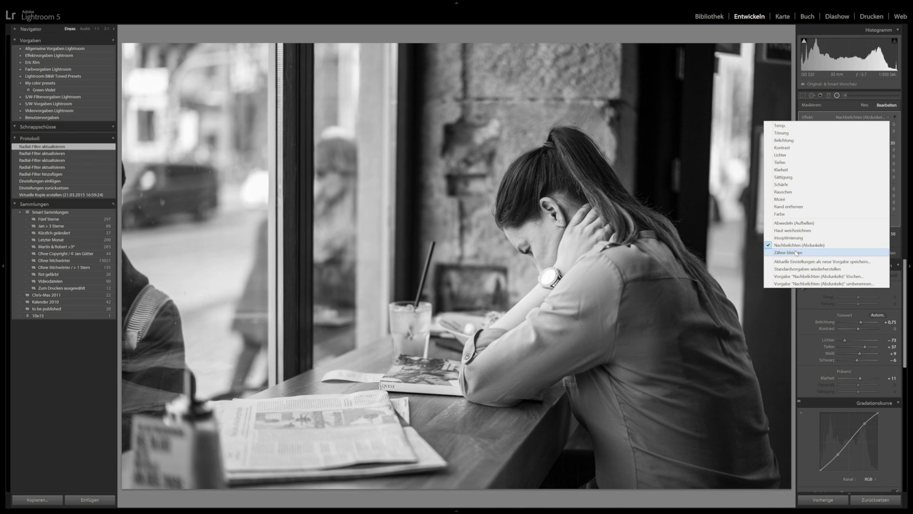
Apply the 'Zähne bleichen' effect preset to the radial filter
{"action": "left_click", "coordinate": [796, 252]}
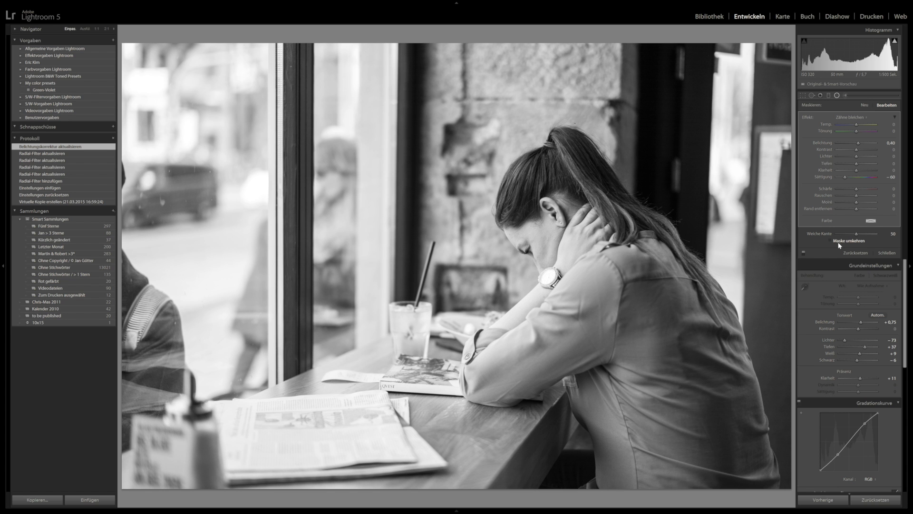
Invert the filter mask, switch its effect to exposure and darken it to −2,65
{"action": "left_click", "coordinate": [839, 243]}
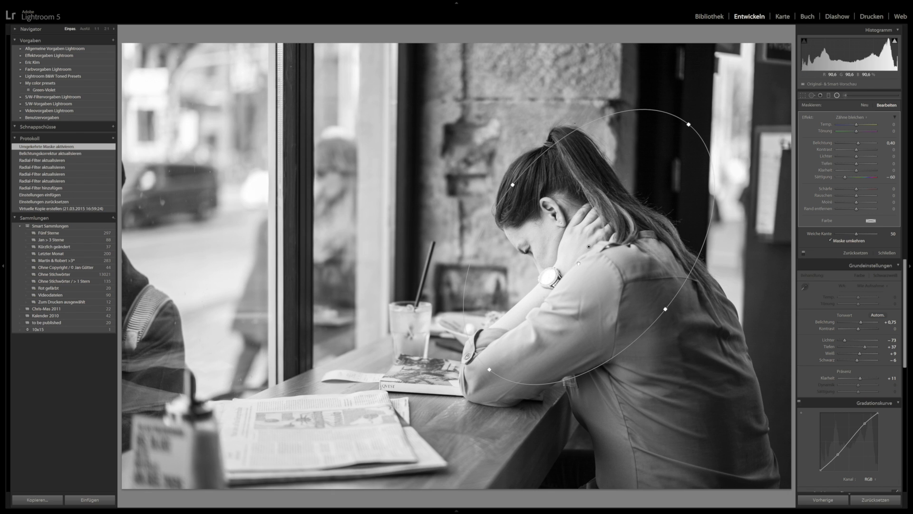
{"action": "left_click", "coordinate": [851, 117]}
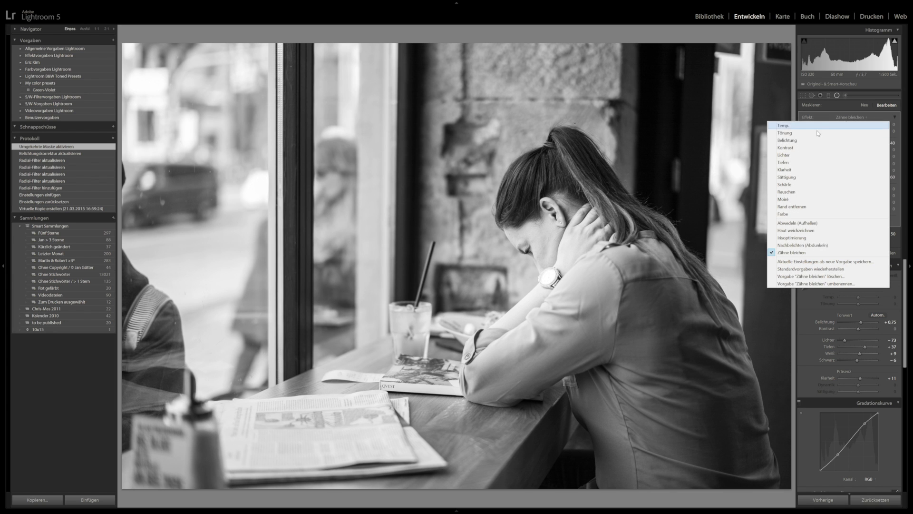
{"action": "left_click", "coordinate": [794, 177]}
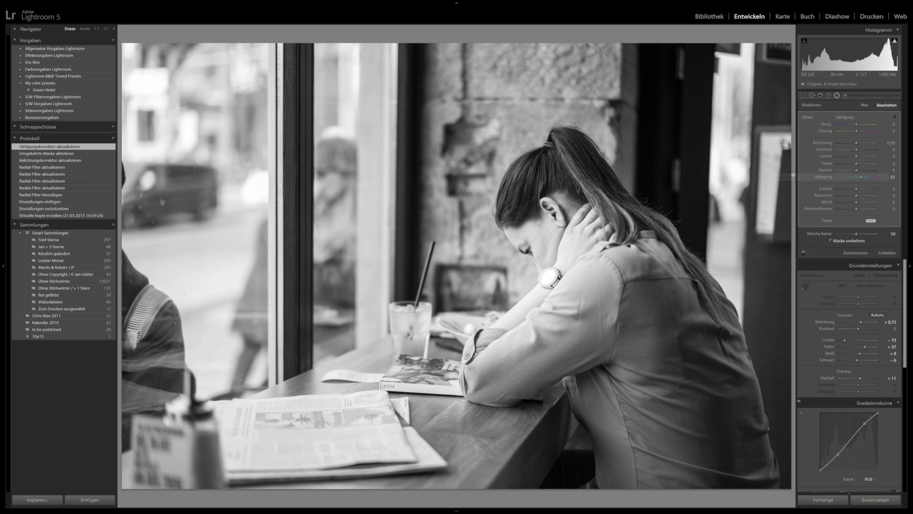
{"action": "left_click", "coordinate": [842, 119]}
{"action": "left_click", "coordinate": [787, 140]}
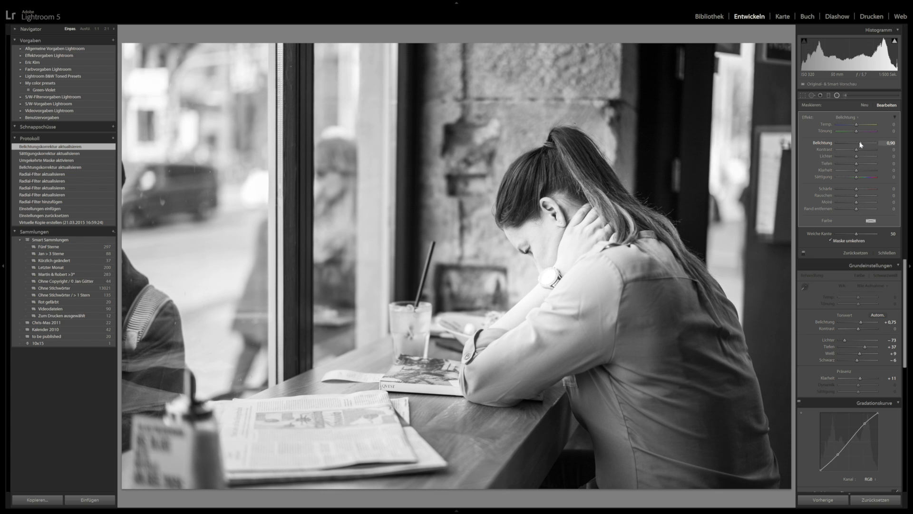
{"action": "left_click_drag", "start_coordinate": [859, 141], "coordinate": [842, 142]}
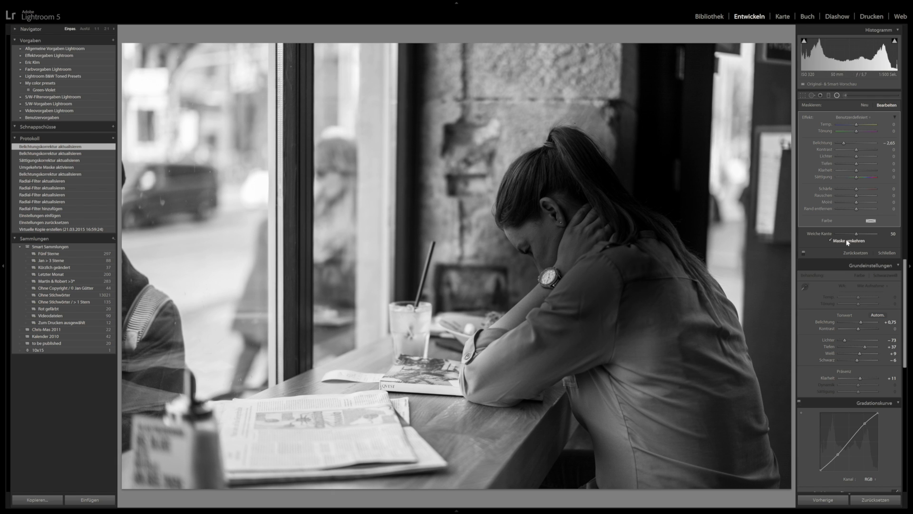
Toggle mask inversion back off and lighten the filter's exposure to −1,65
{"action": "left_click", "coordinate": [830, 240]}
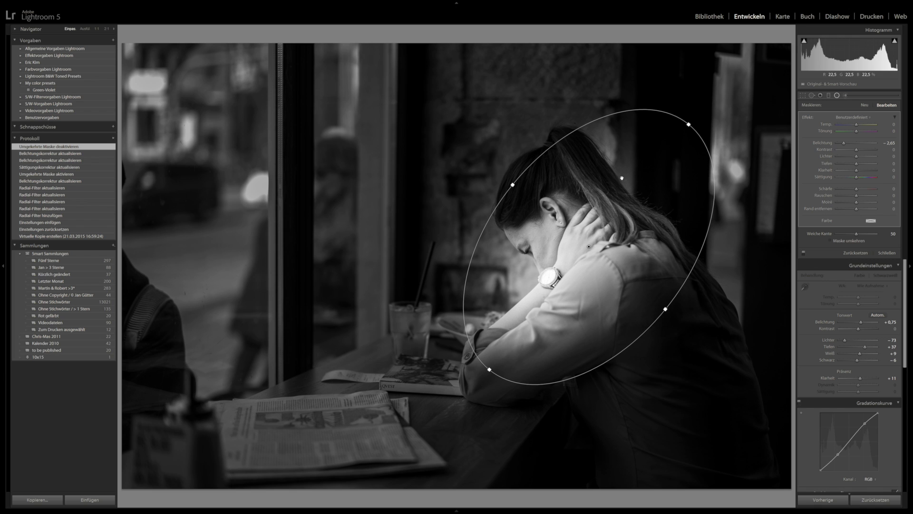
{"action": "left_click", "coordinate": [836, 241]}
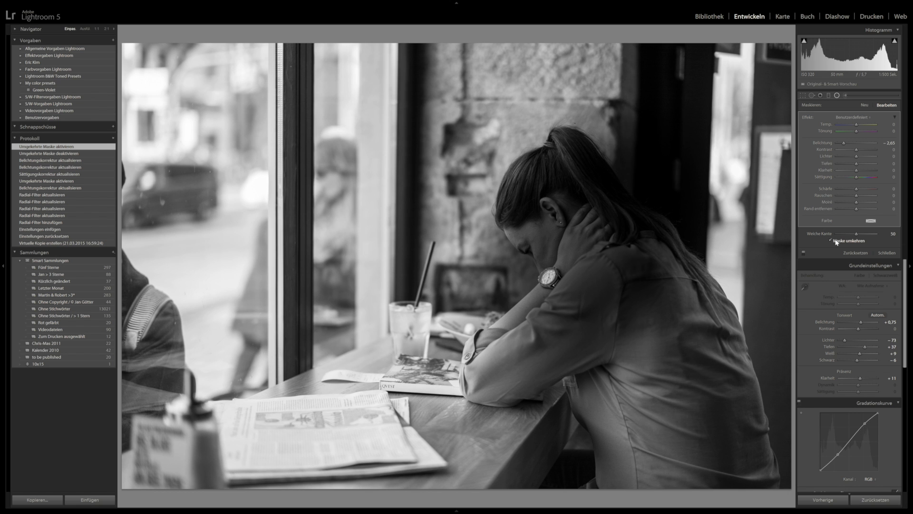
{"action": "left_click", "coordinate": [840, 242]}
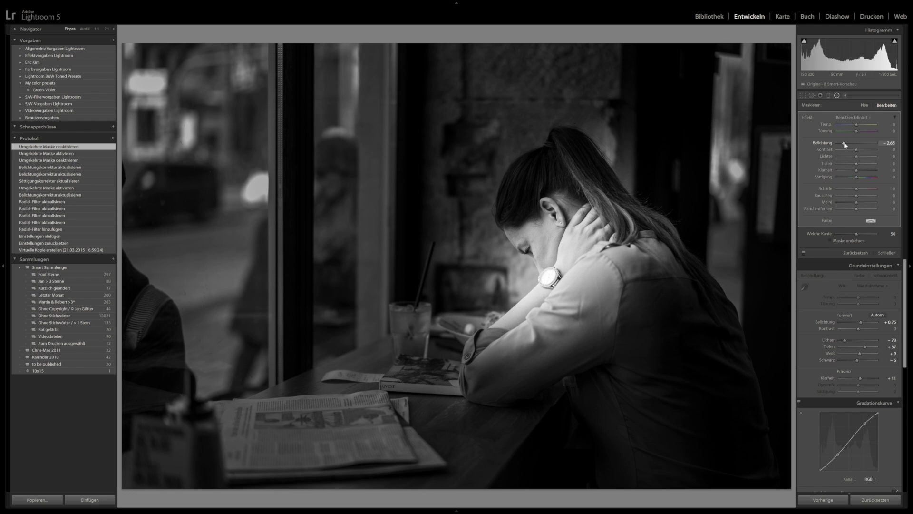
{"action": "left_click_drag", "start_coordinate": [844, 143], "coordinate": [851, 143]}
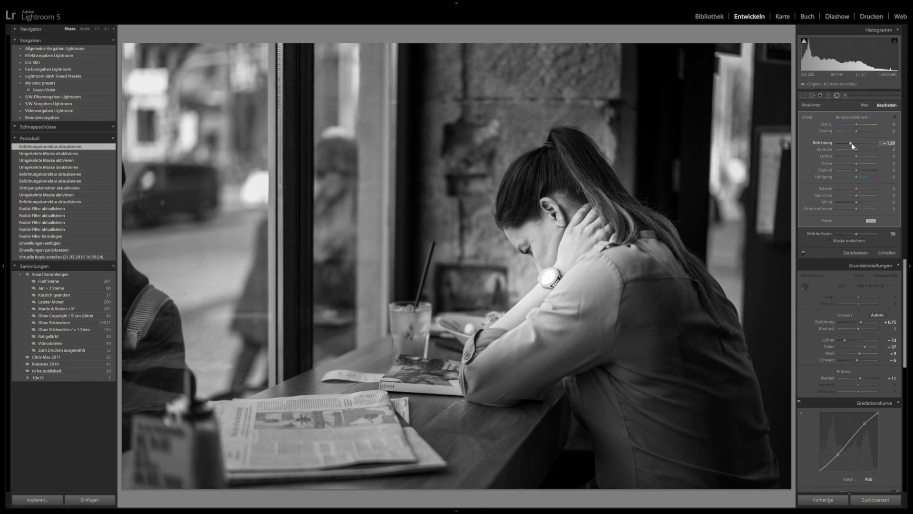
{"action": "left_click", "coordinate": [851, 117]}
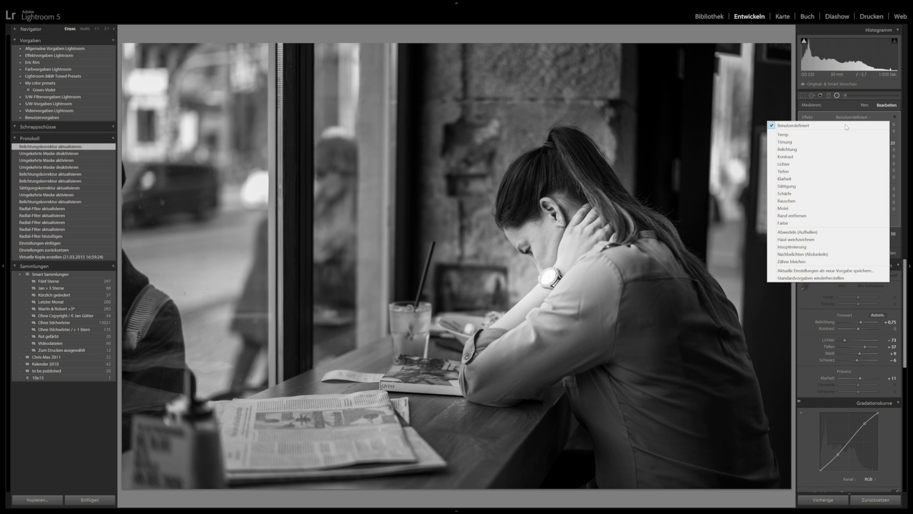
Apply the exposure preset, reset the filter's exposure to 0,00, and shift the ellipse up-left
{"action": "left_click", "coordinate": [797, 151]}
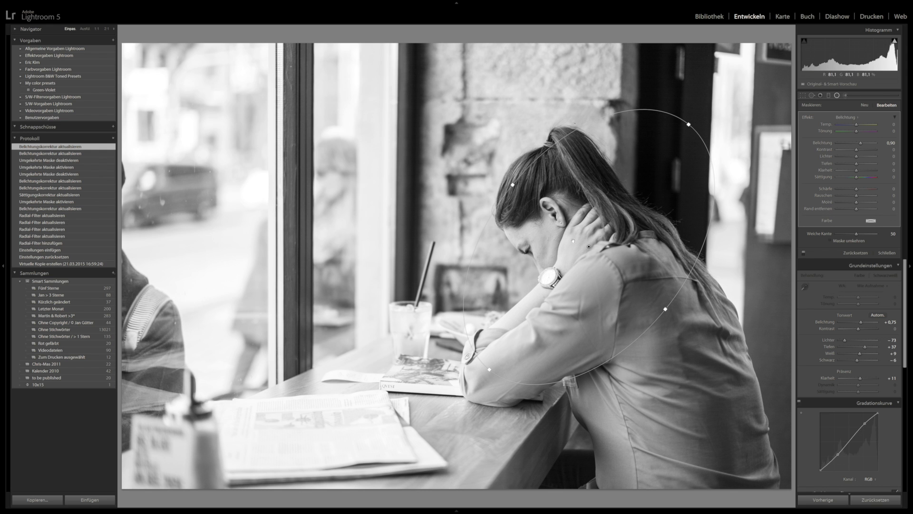
{"action": "double_click", "coordinate": [861, 144]}
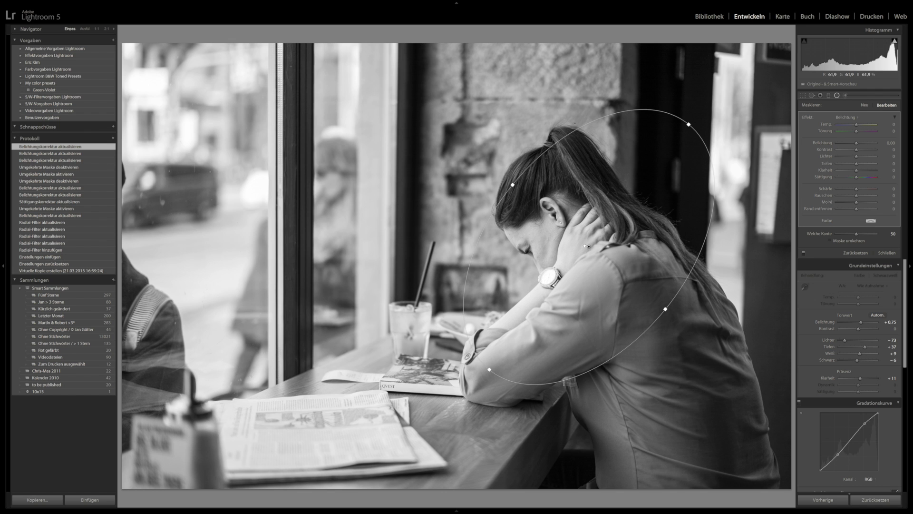
{"action": "left_click_drag", "start_coordinate": [588, 246], "coordinate": [567, 244]}
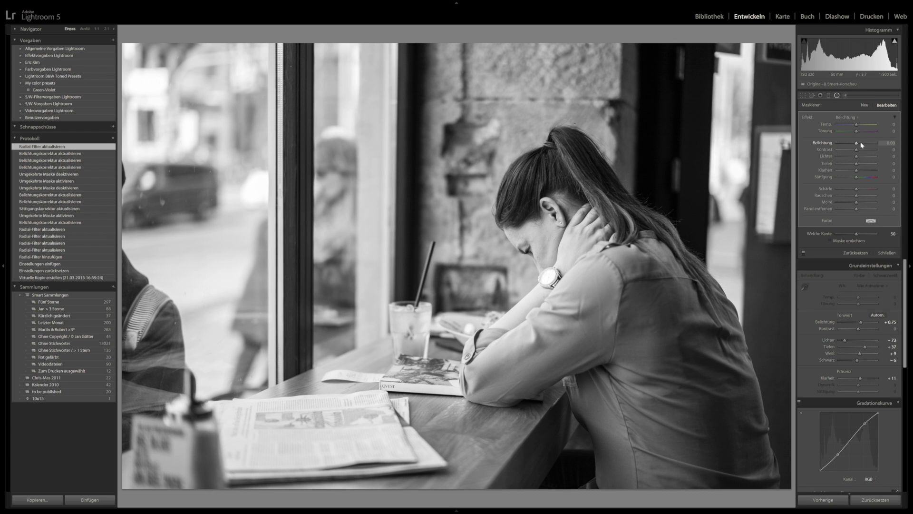
Lower the filter's exposure to −0,60 and cut its clarity to −100
{"action": "left_click_drag", "start_coordinate": [857, 143], "coordinate": [852, 142]}
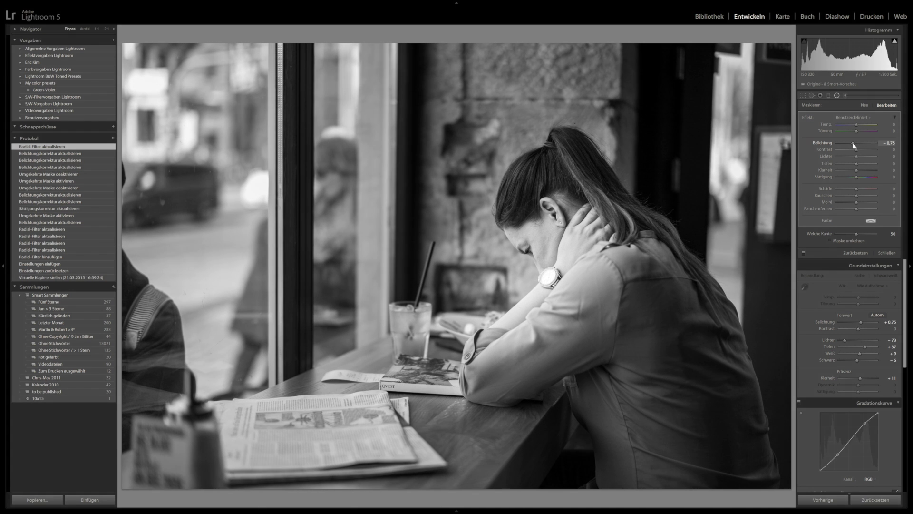
{"action": "left_click_drag", "start_coordinate": [855, 146], "coordinate": [854, 144]}
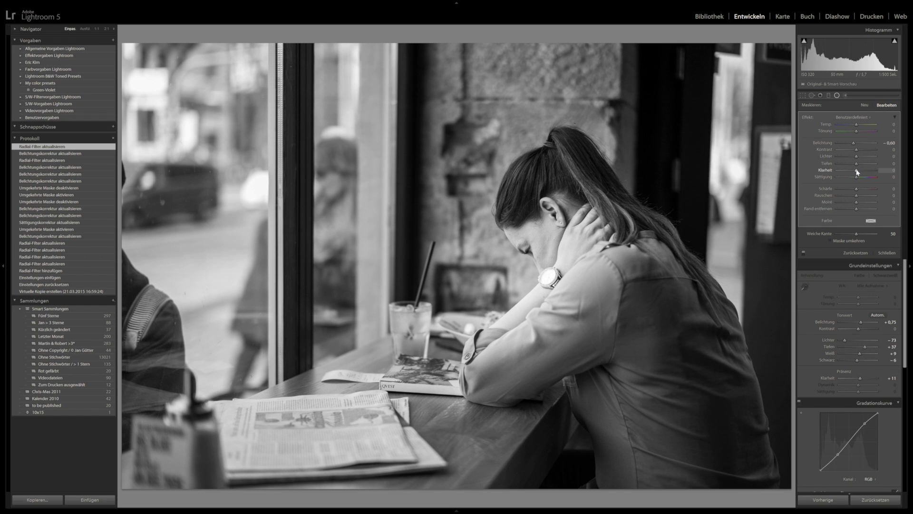
{"action": "left_click_drag", "start_coordinate": [858, 170], "coordinate": [824, 173]}
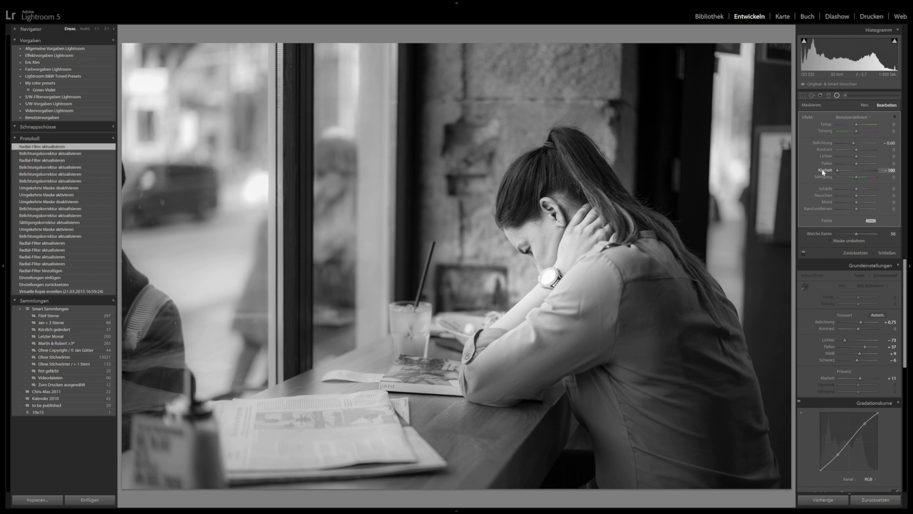
Raise clarity to −83, try then reset sharpness to 0, and move the ellipse up-left
{"action": "left_click_drag", "start_coordinate": [822, 172], "coordinate": [847, 173]}
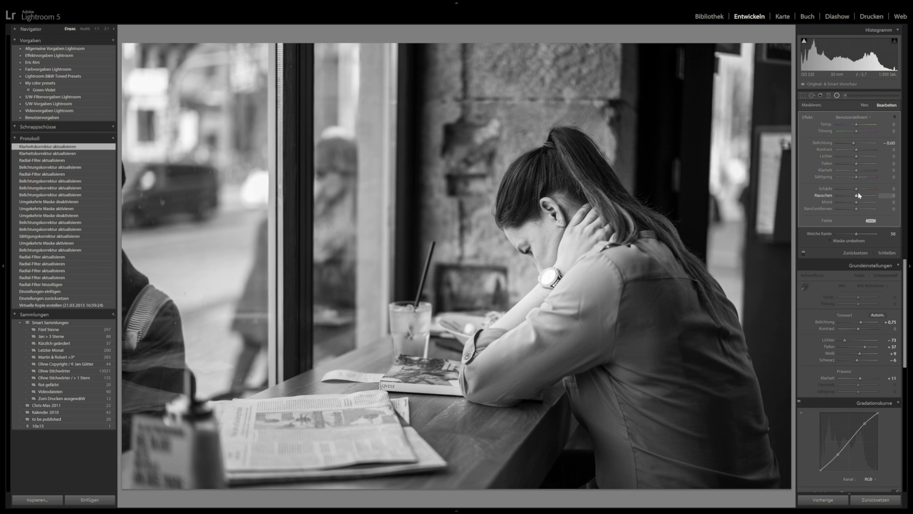
{"action": "left_click", "coordinate": [856, 189]}
{"action": "left_click_drag", "start_coordinate": [845, 192], "coordinate": [834, 192]}
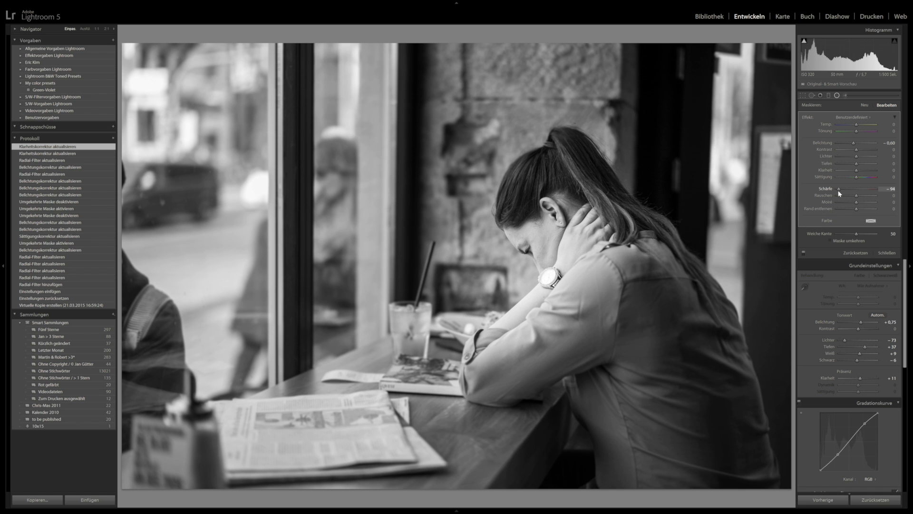
{"action": "left_click_drag", "start_coordinate": [848, 192], "coordinate": [854, 190]}
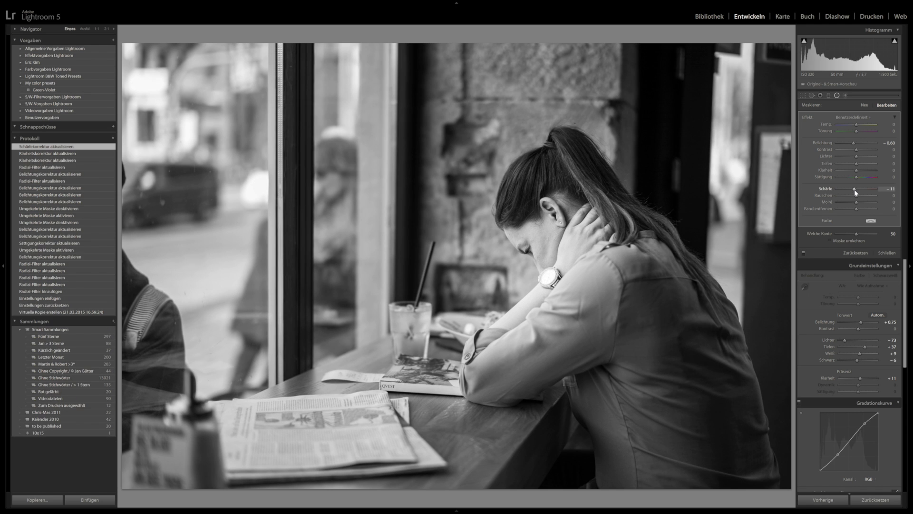
{"action": "double_click", "coordinate": [854, 189]}
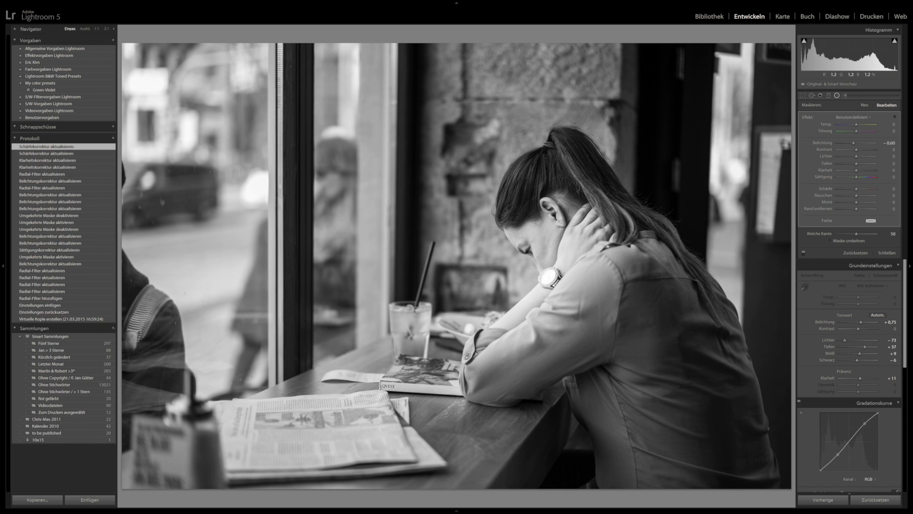
{"action": "mouse_move", "coordinate": [568, 243]}
{"action": "left_mouse_down"}
{"action": "mouse_move", "coordinate": [551, 215]}
{"action": "mouse_move", "coordinate": [563, 230]}
{"action": "left_mouse_up"}
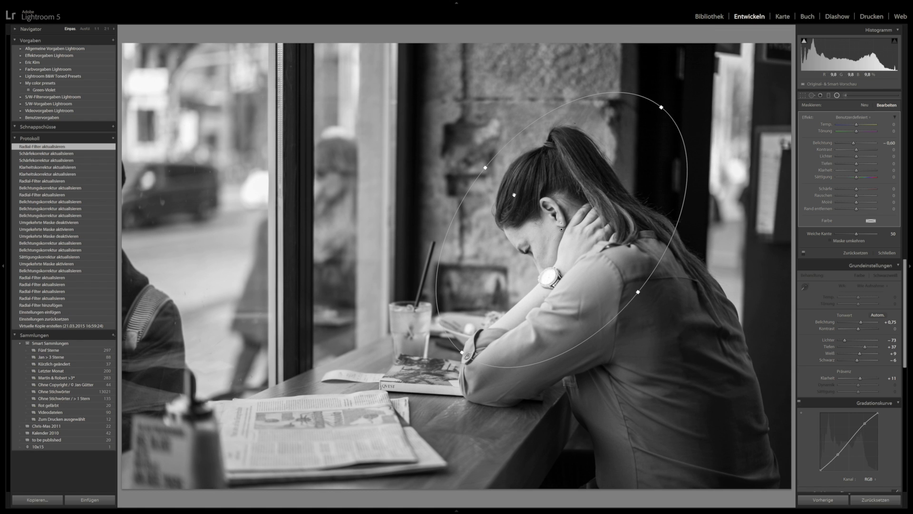
Narrow the ellipse from its left side and open the radial filter's context menu
{"action": "mouse_move", "coordinate": [485, 167]}
{"action": "left_mouse_down"}
{"action": "mouse_move", "coordinate": [498, 178]}
{"action": "mouse_move", "coordinate": [491, 169]}
{"action": "left_mouse_up"}
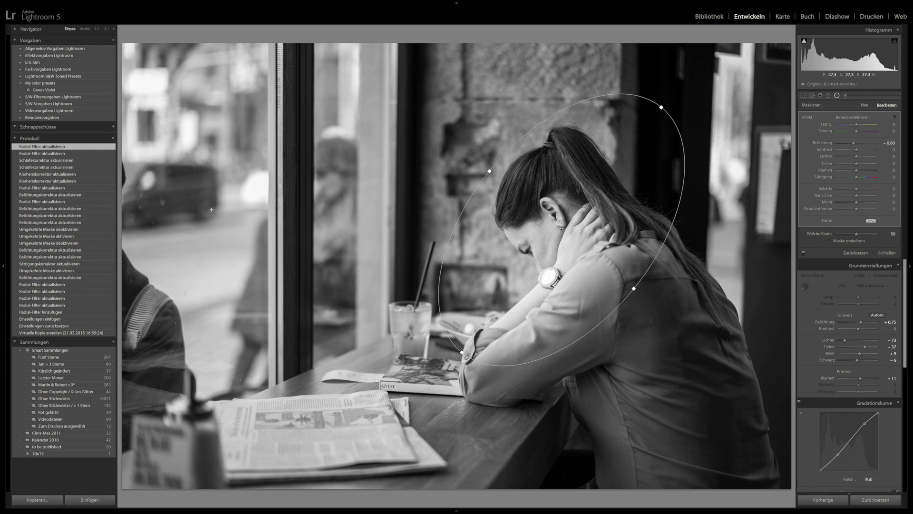
{"action": "right_click", "coordinate": [560, 229]}
Duplicate the radial filter, nudge it into place, and switch it to Invert Mask
{"action": "left_click", "coordinate": [583, 234]}
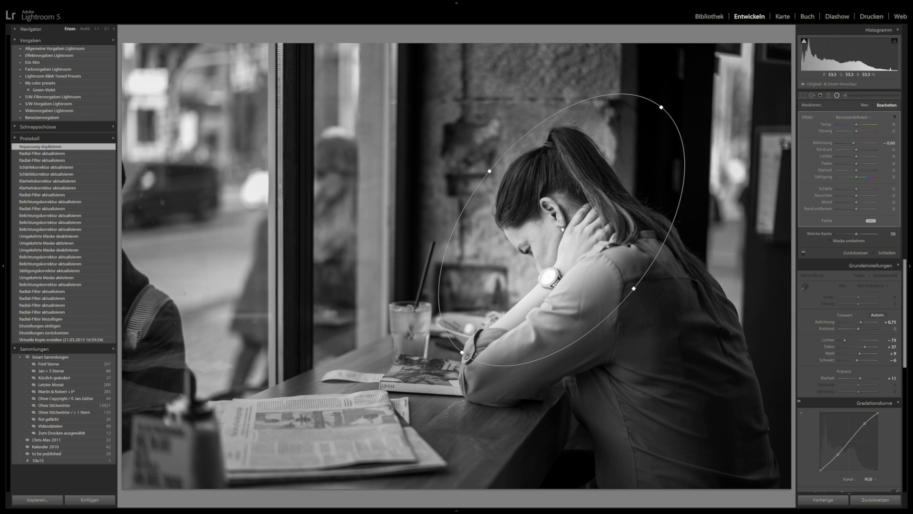
{"action": "left_click_drag", "start_coordinate": [565, 230], "coordinate": [567, 227]}
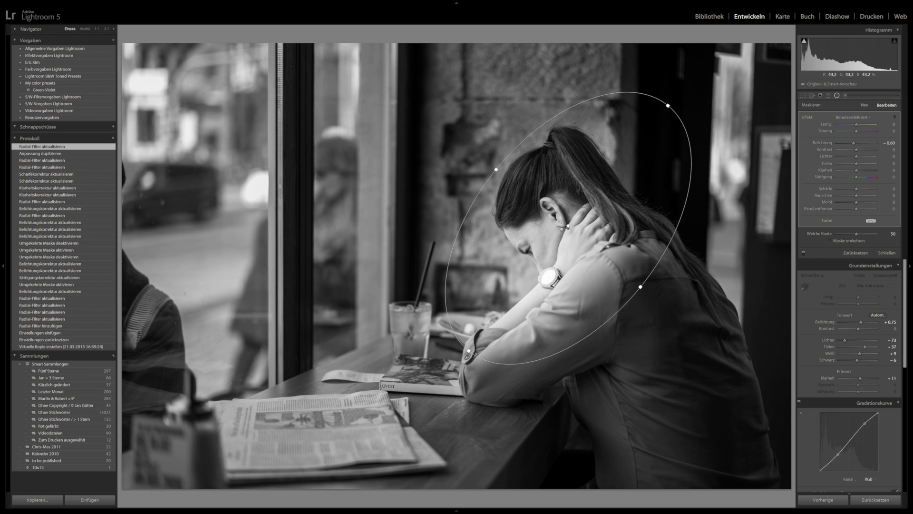
{"action": "left_click_drag", "start_coordinate": [569, 230], "coordinate": [569, 232]}
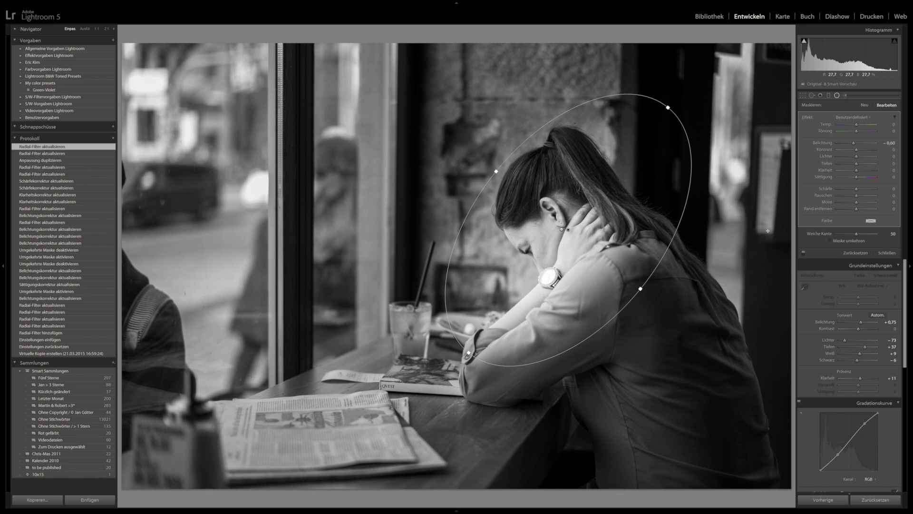
{"action": "left_click", "coordinate": [831, 241]}
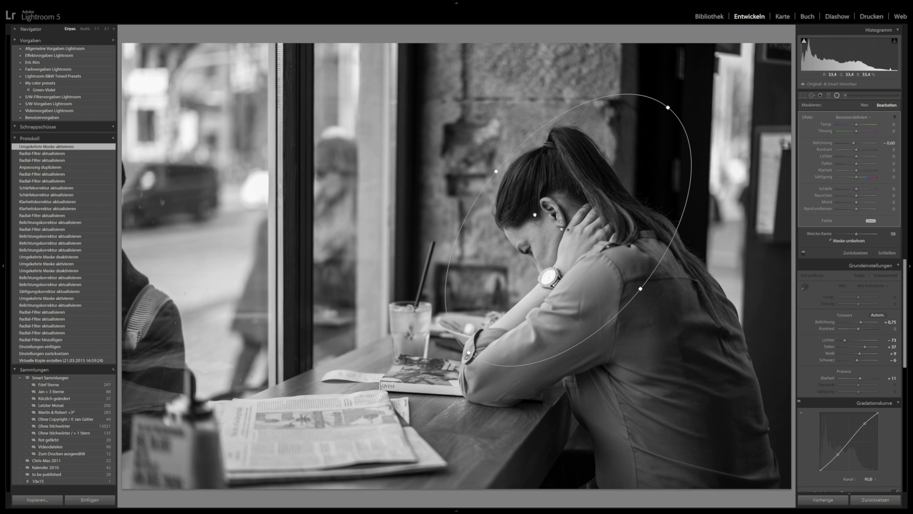
Center the inverted ellipse over her head, reset its exposure to zero, and raise clarity
{"action": "left_click_drag", "start_coordinate": [568, 229], "coordinate": [563, 221]}
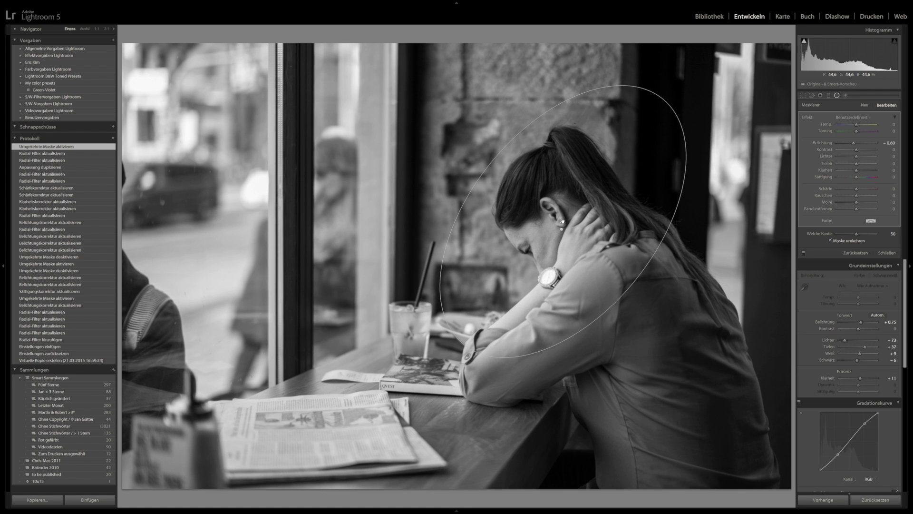
{"action": "double_click", "coordinate": [852, 142]}
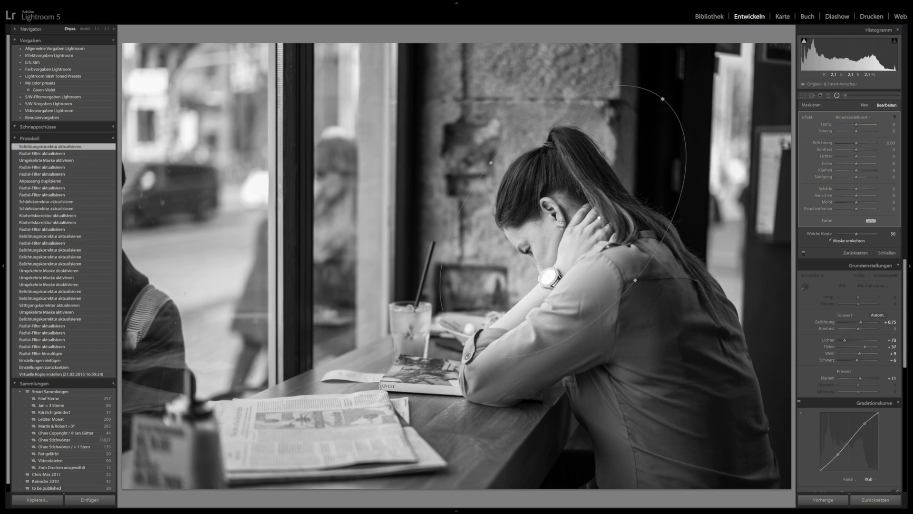
{"action": "left_click_drag", "start_coordinate": [849, 171], "coordinate": [858, 173]}
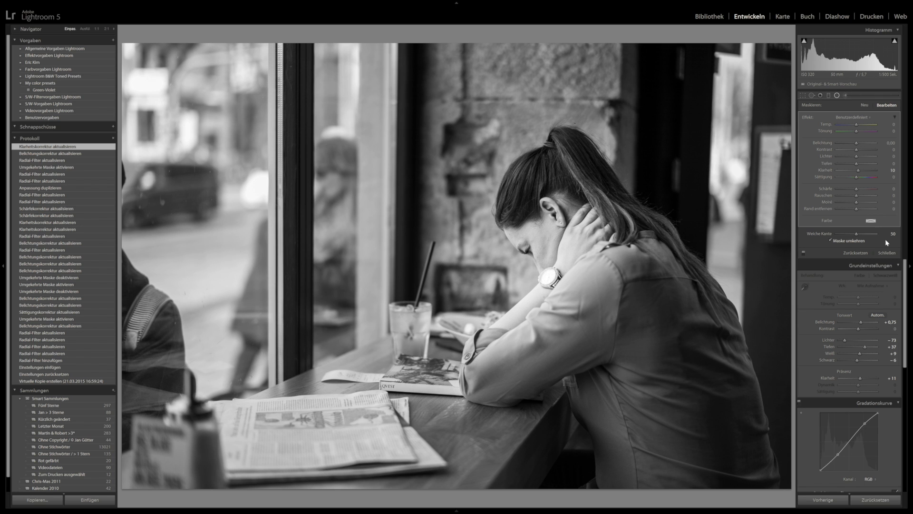
{"action": "left_click", "coordinate": [887, 253]}
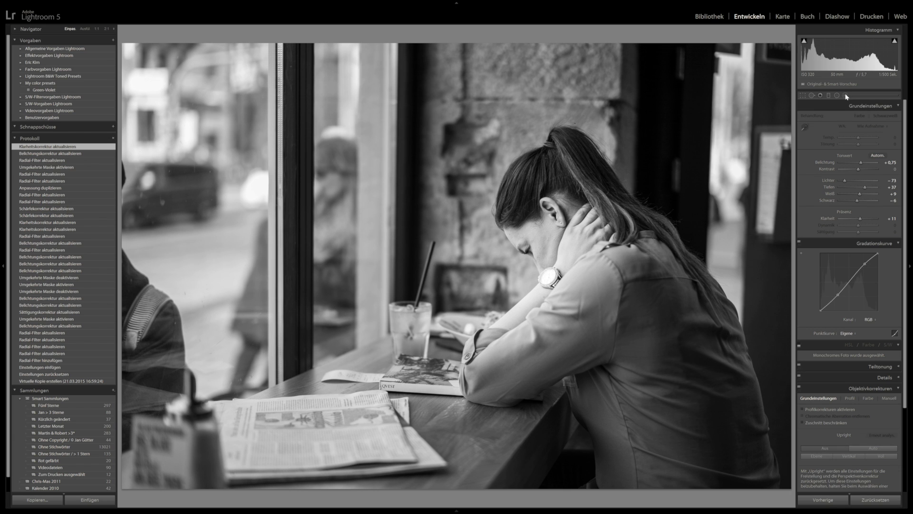
Select the Adjustment Brush and zoom to 1:1 on her watch
{"action": "left_click", "coordinate": [845, 96]}
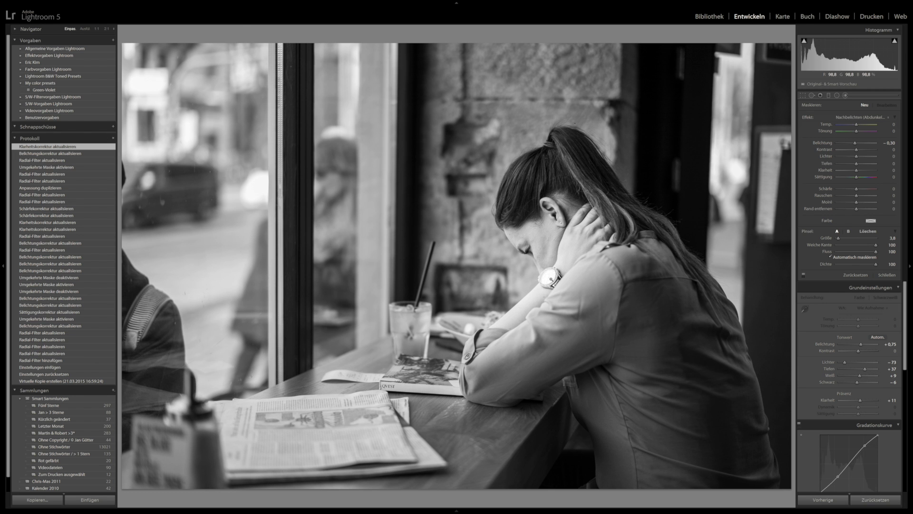
{"action": "key", "text": "z"}
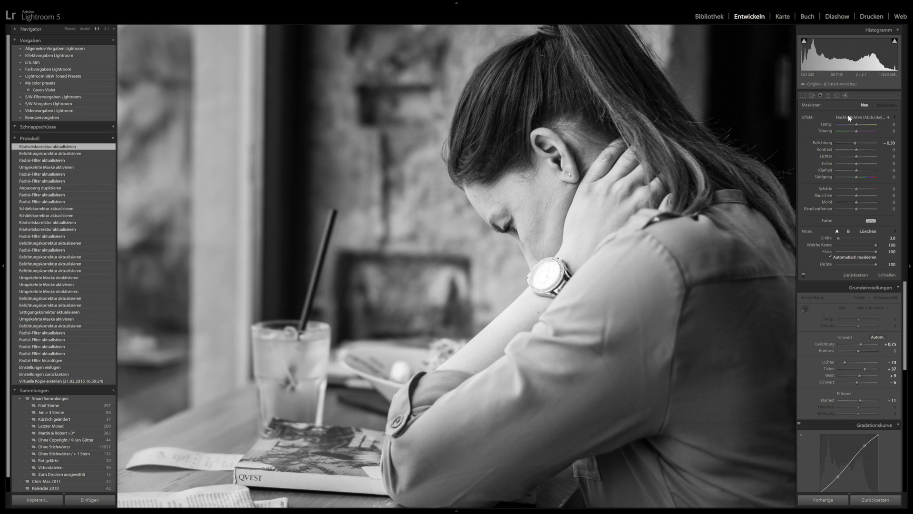
Keep the Burn (Darken) brush preset and set its exposure to -0,80
{"action": "left_click", "coordinate": [849, 118]}
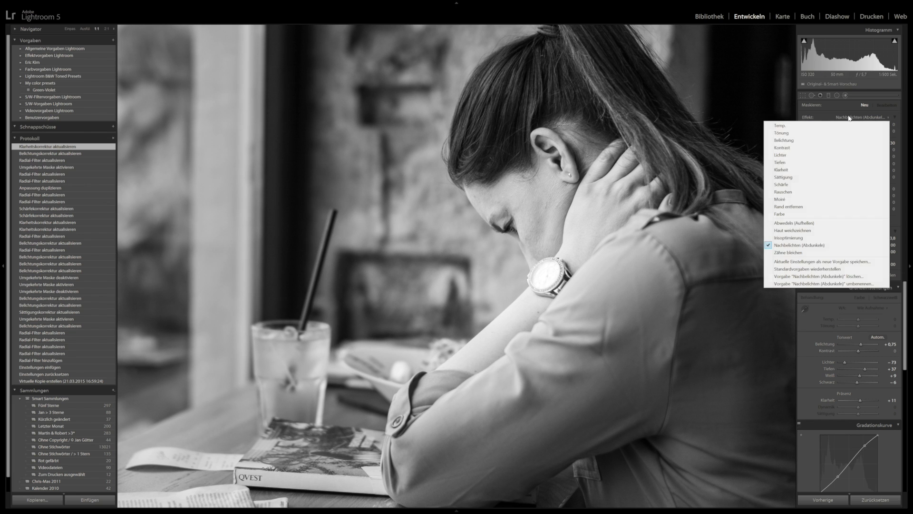
{"action": "left_click", "coordinate": [824, 246]}
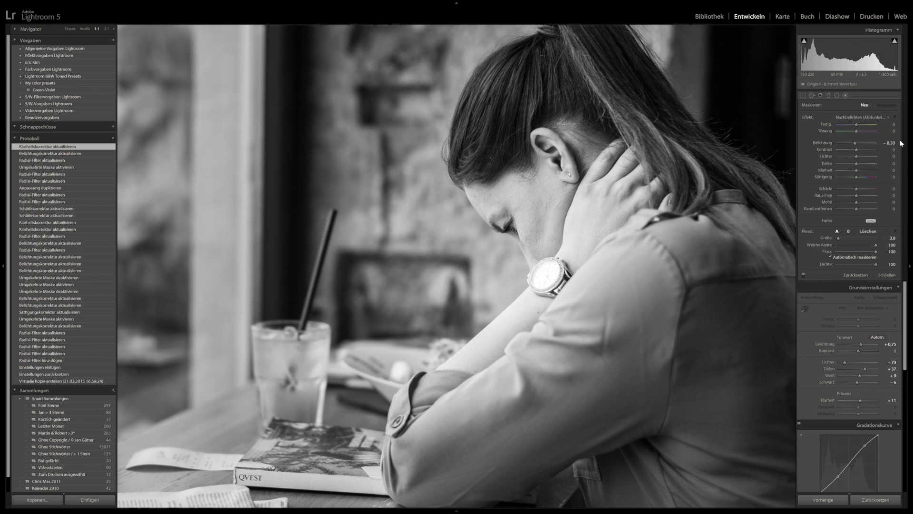
{"action": "left_click_drag", "start_coordinate": [892, 143], "coordinate": [874, 147]}
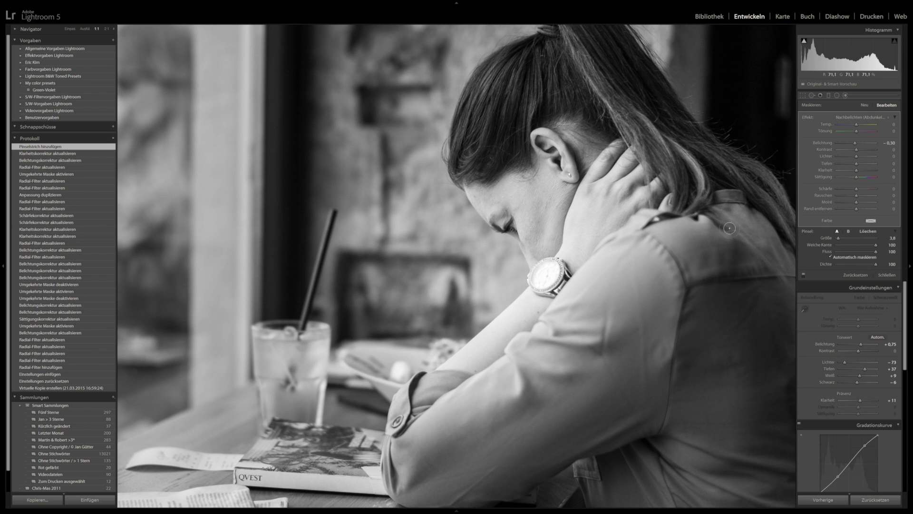
{"action": "left_click_drag", "start_coordinate": [850, 144], "coordinate": [846, 145]}
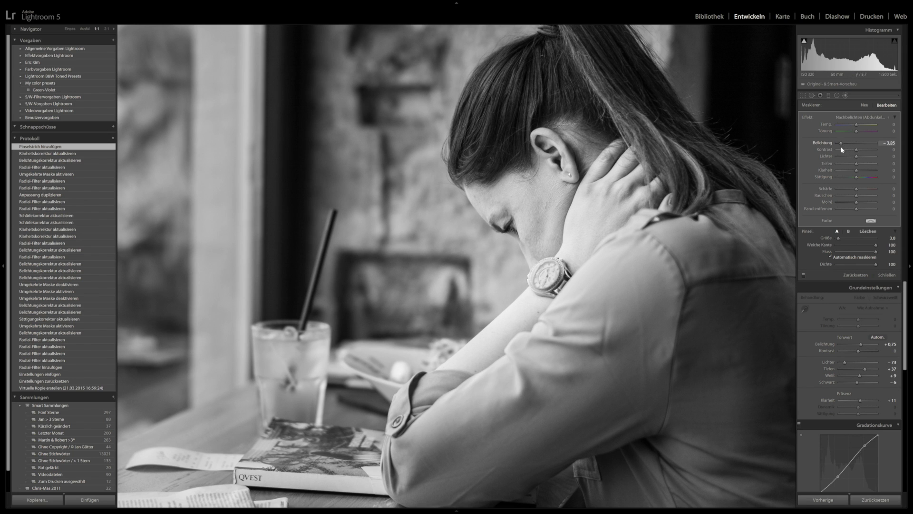
{"action": "left_click_drag", "start_coordinate": [841, 147], "coordinate": [853, 148]}
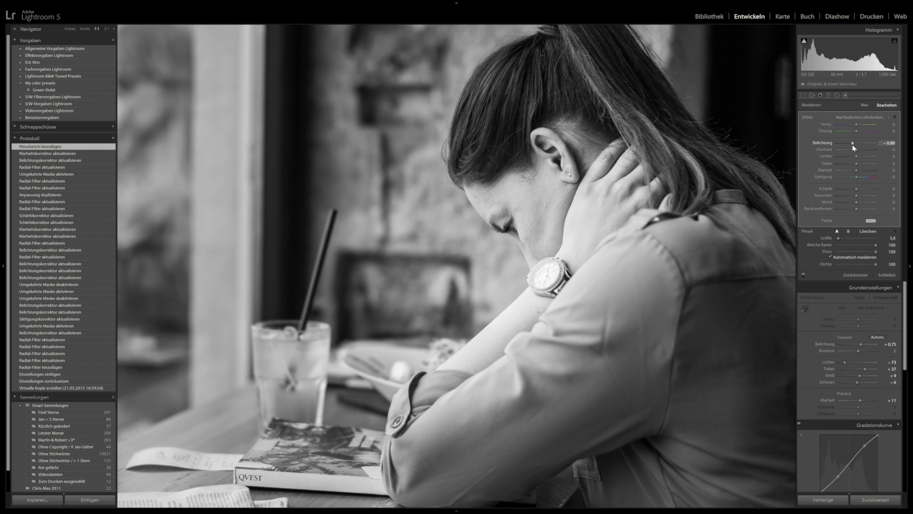
{"action": "left_click_drag", "start_coordinate": [853, 148], "coordinate": [853, 148]}
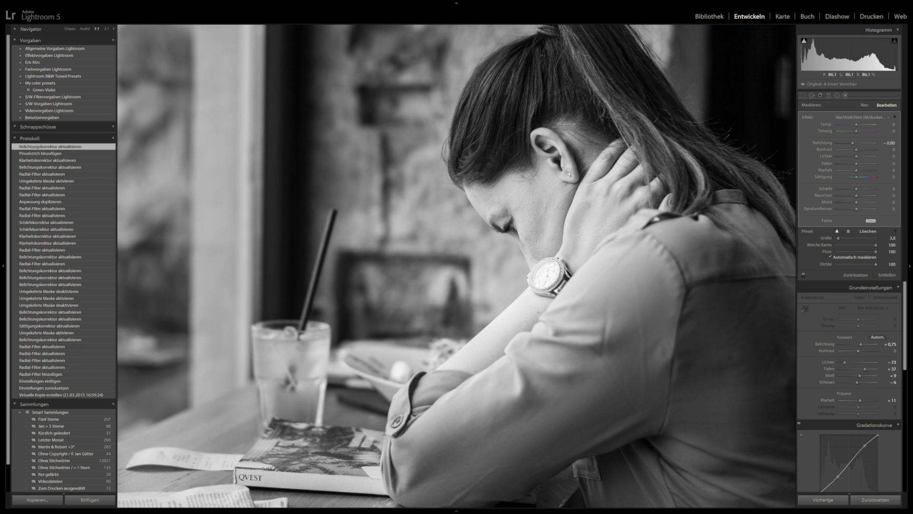
Paint another darkening stroke over the watch, then erase the spill beyond it with Alt
{"action": "left_click_drag", "start_coordinate": [590, 199], "coordinate": [594, 180]}
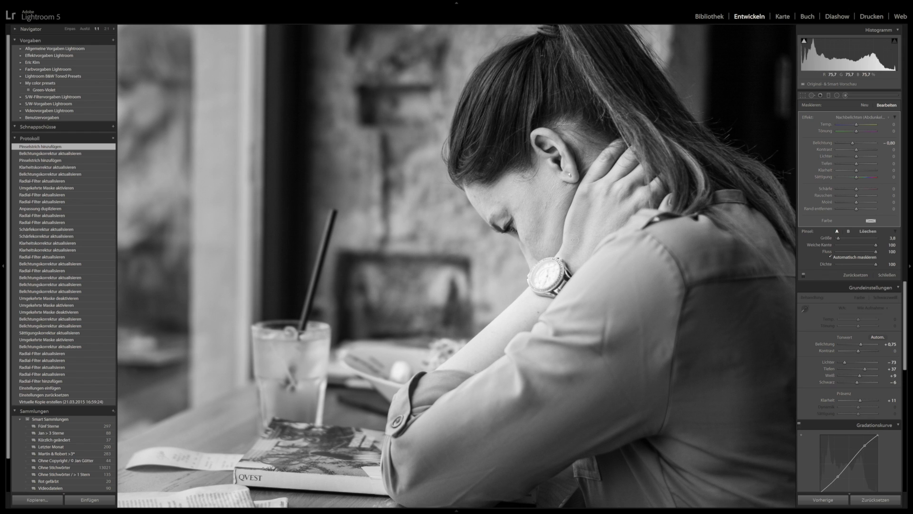
{"action": "key", "text": "alt"}
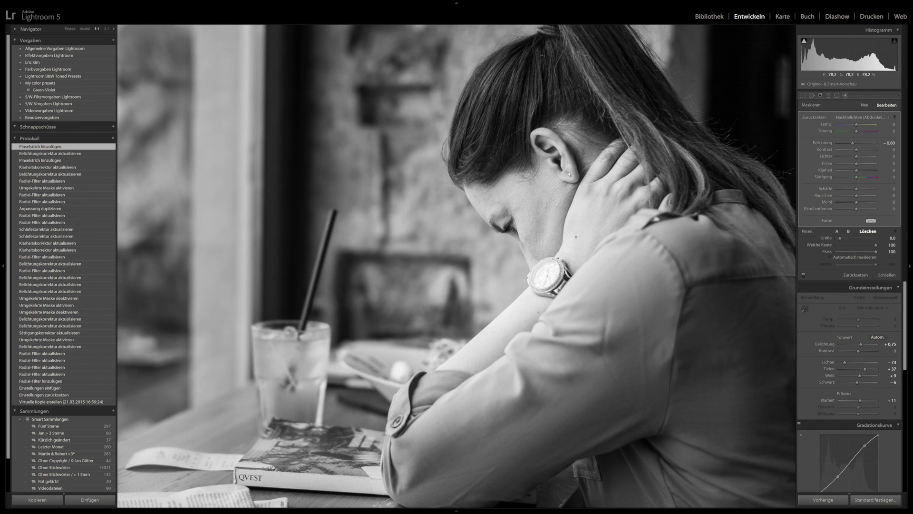
{"action": "left_click", "coordinate": [591, 206], "text": "alt"}
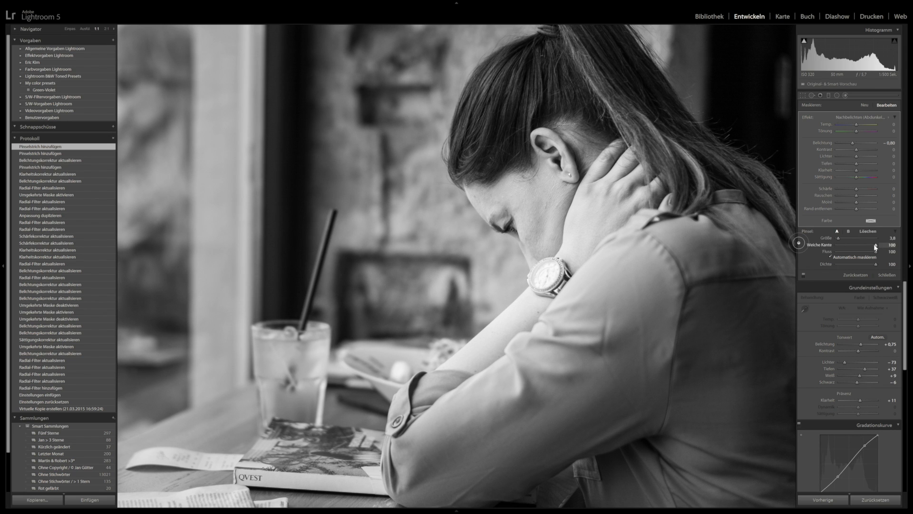
Try a brush feather of 0, return it to 100, and zoom out to Fit
{"action": "mouse_move", "coordinate": [872, 244]}
{"action": "left_mouse_down"}
{"action": "mouse_move", "coordinate": [830, 250]}
{"action": "mouse_move", "coordinate": [860, 248]}
{"action": "left_mouse_up"}
{"action": "left_click_drag", "start_coordinate": [859, 246], "coordinate": [877, 246]}
{"action": "key", "text": "z"}
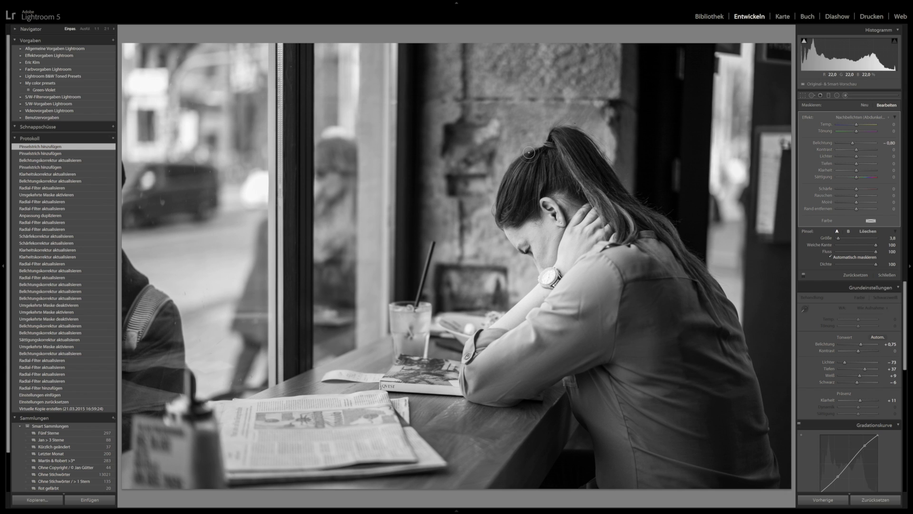
Compare versions in Survey view, return via Loupe to Develop, and reset the photo's settings
{"action": "key", "text": "n"}
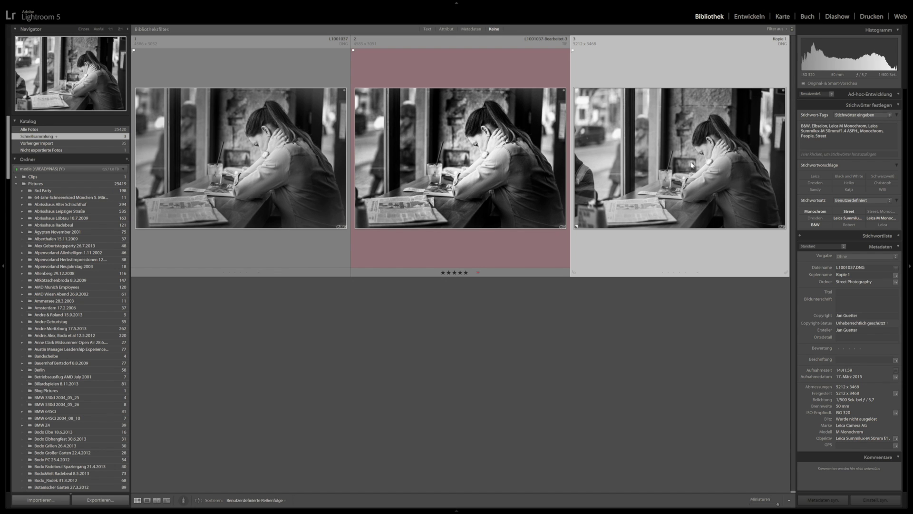
{"action": "key", "text": "e"}
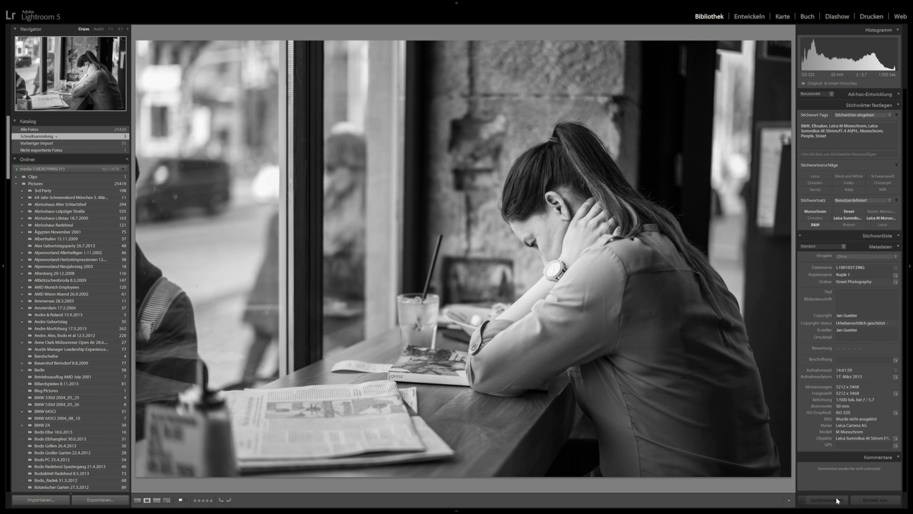
{"action": "key", "text": "d"}
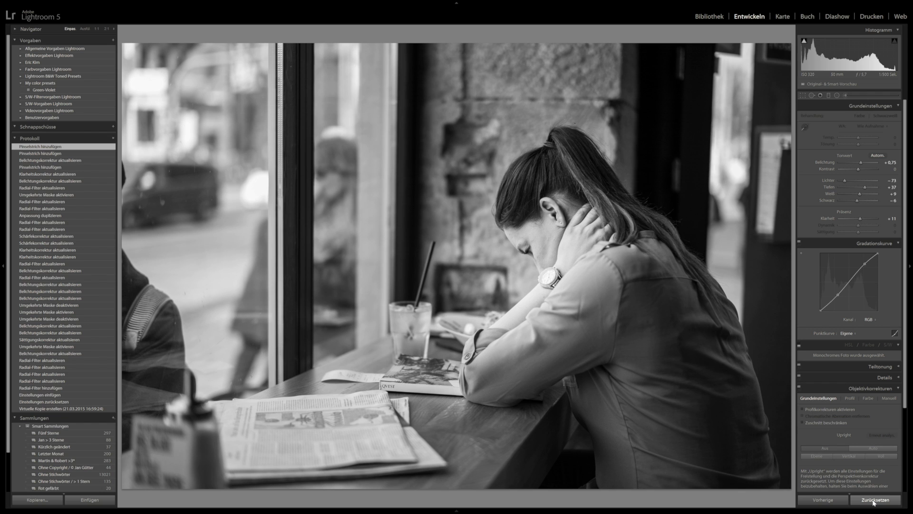
{"action": "left_click", "coordinate": [874, 500]}
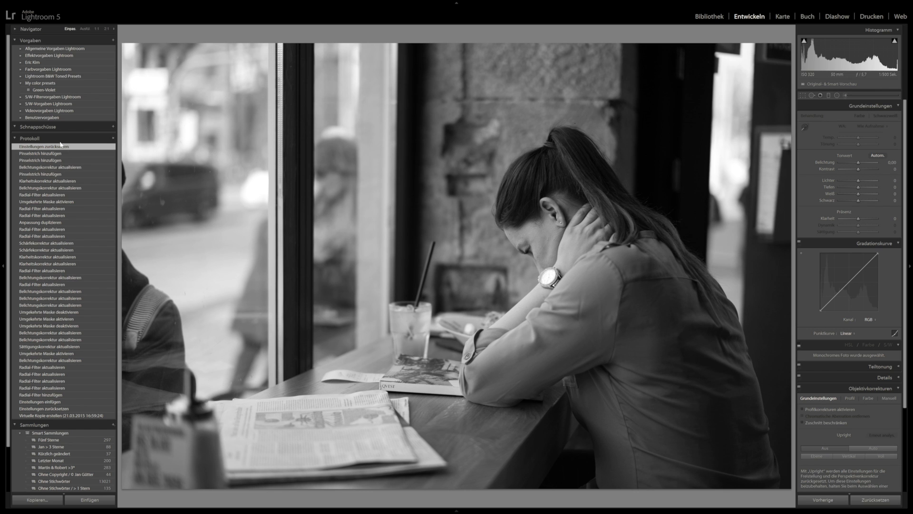
Return to the 'Pinselstrich hinzufügen' history state to bring back the previous edits
{"action": "left_click", "coordinate": [47, 154]}
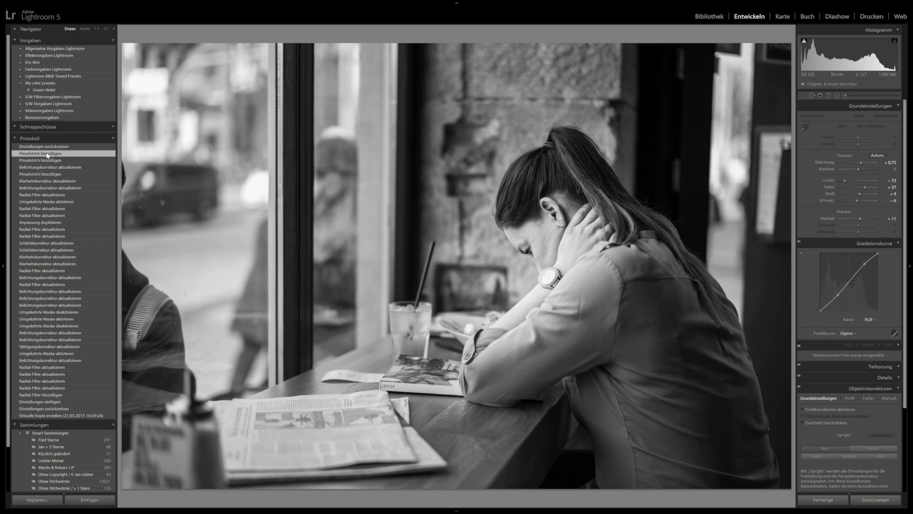